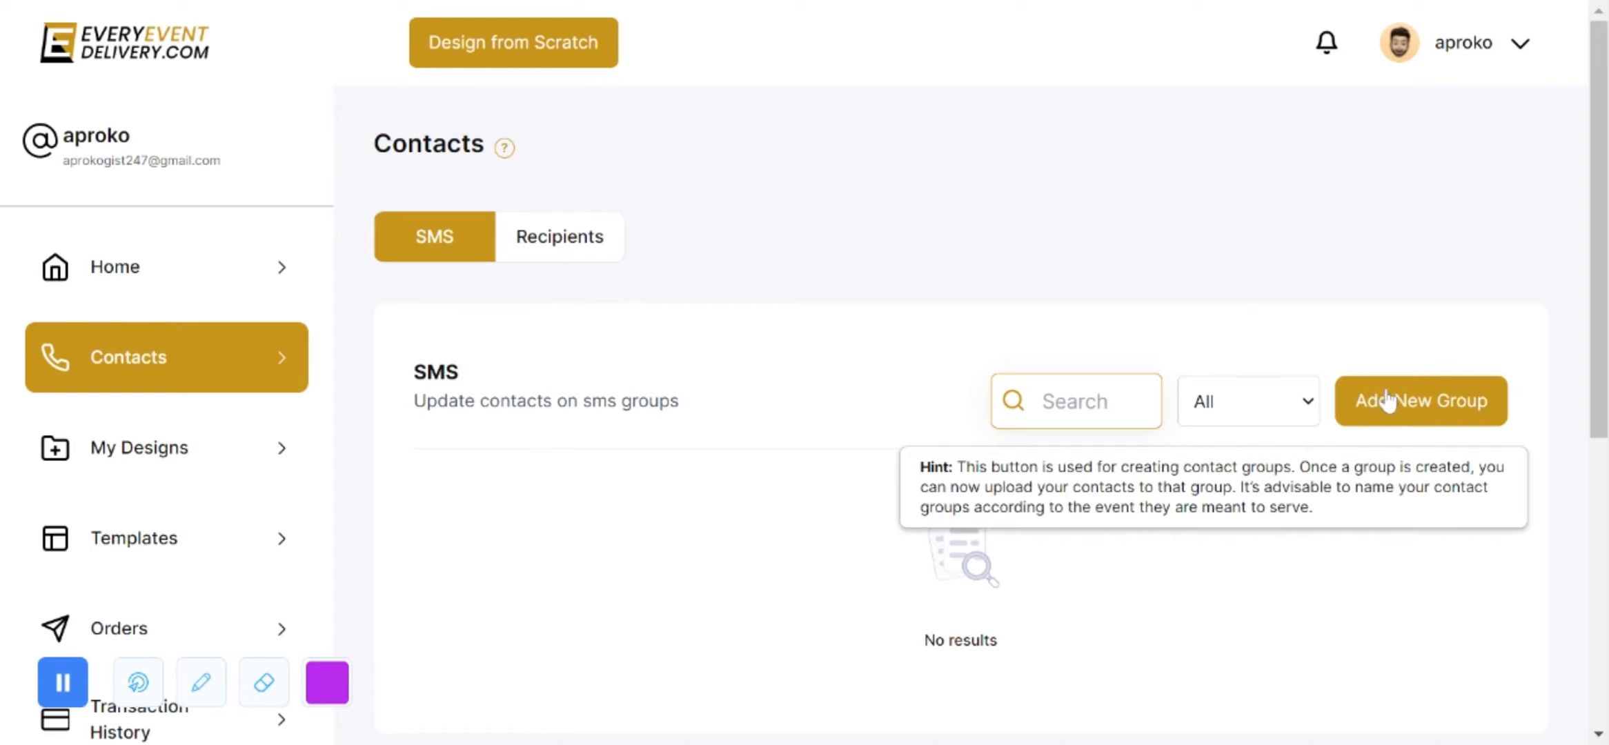
pyautogui.click(1308, 414)
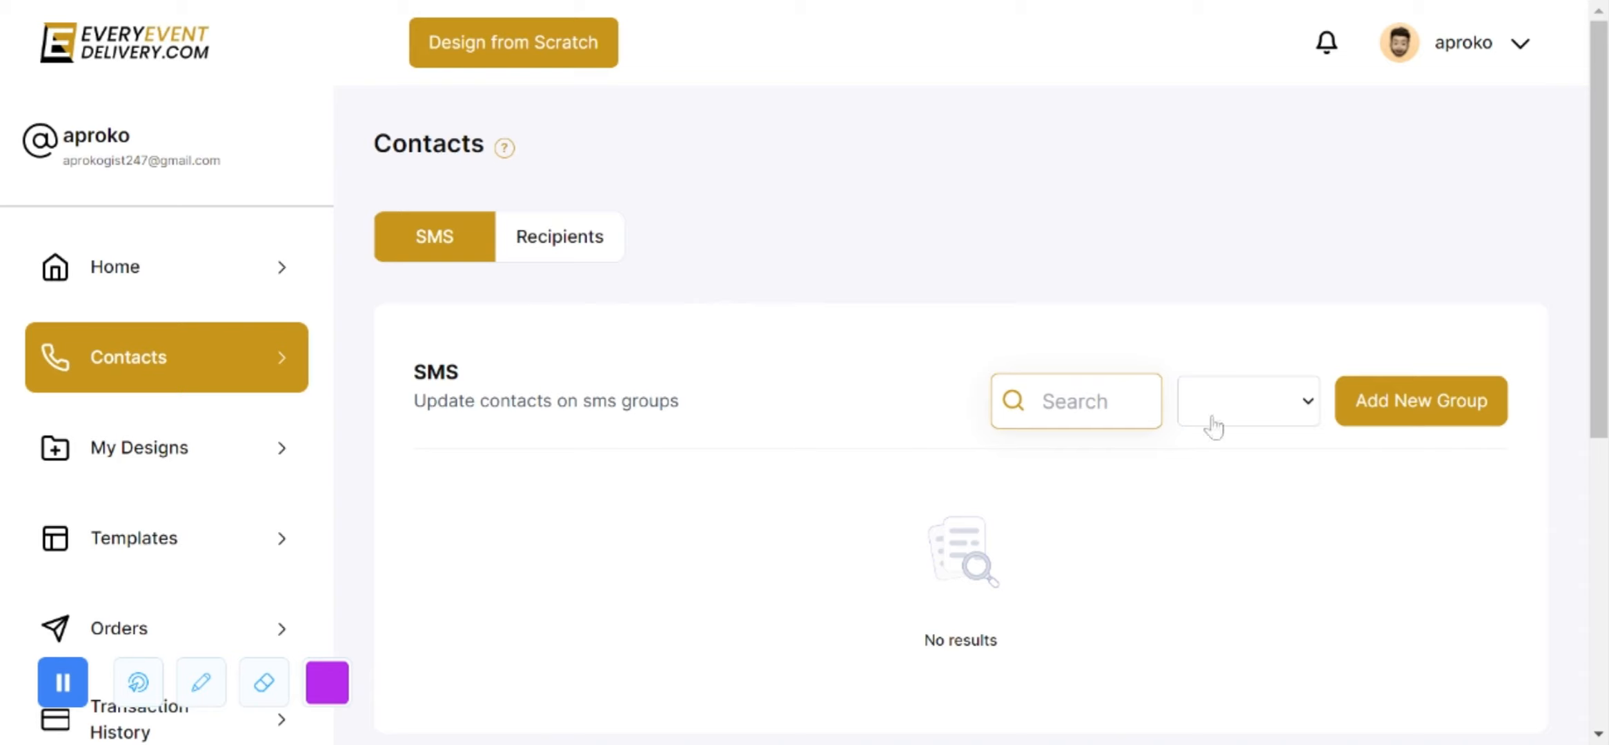
pyautogui.click(1078, 401)
pyautogui.click(580, 245)
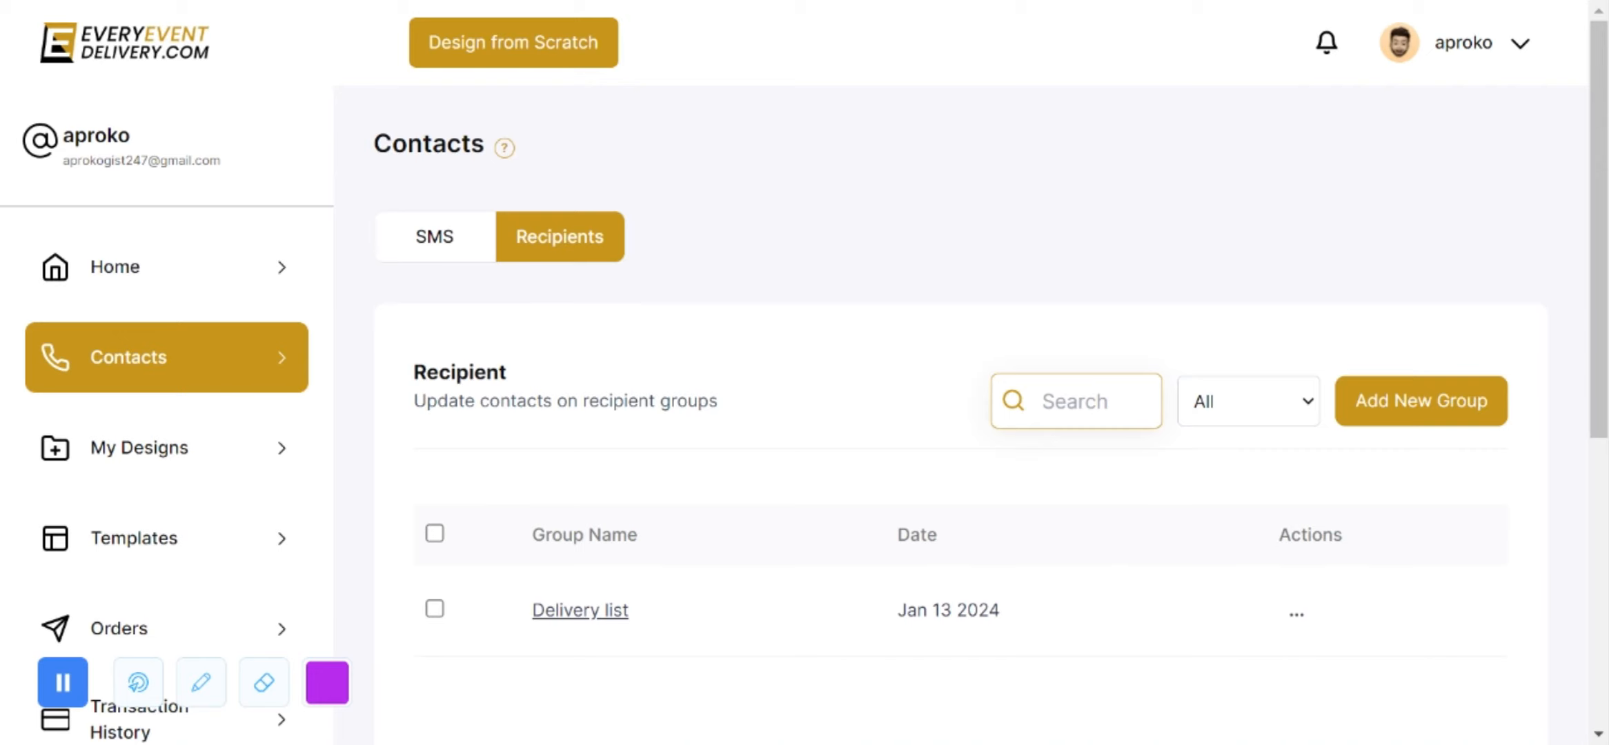
pyautogui.click(460, 257)
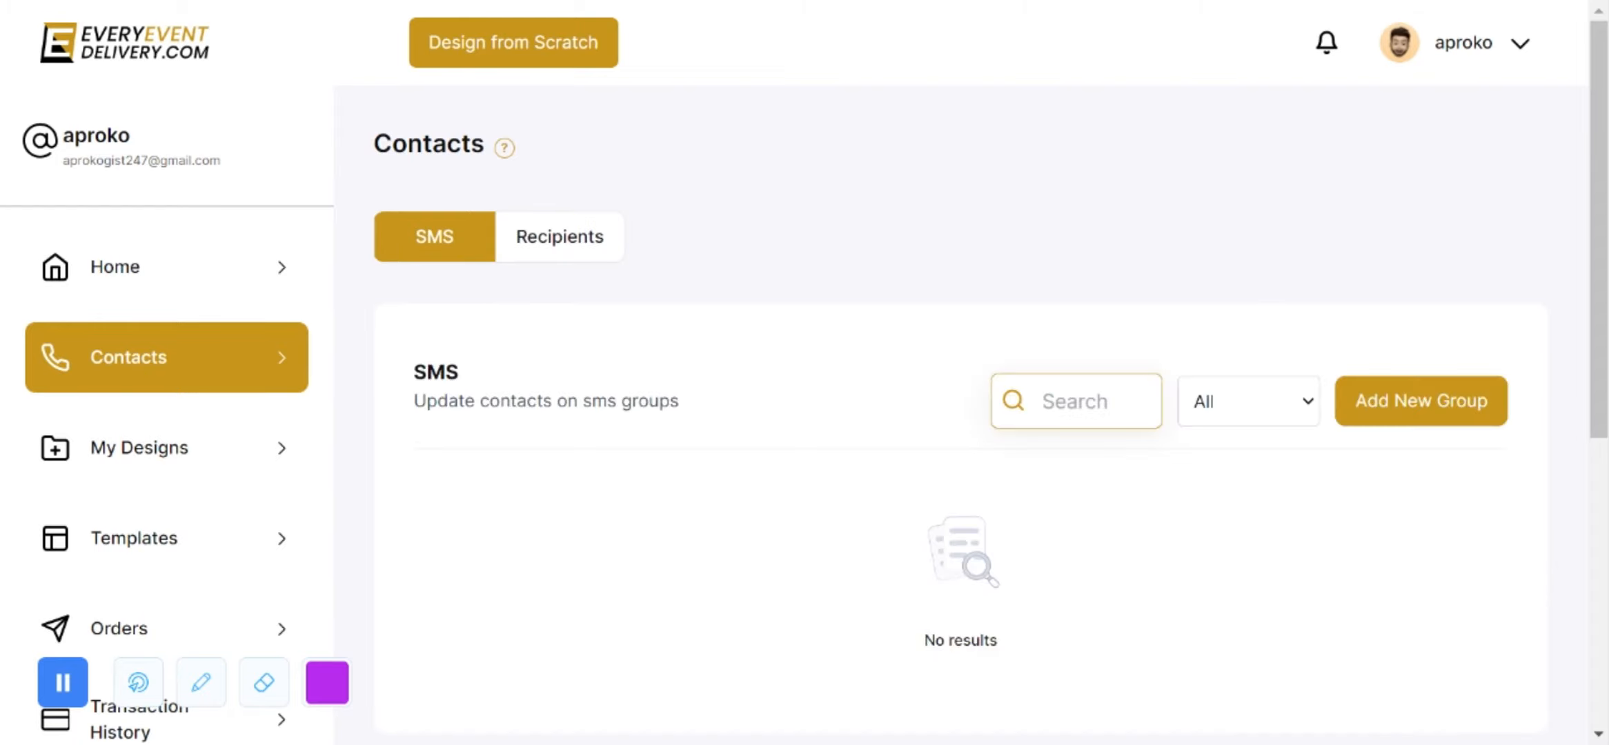
pyautogui.scroll(-3, 828, 290)
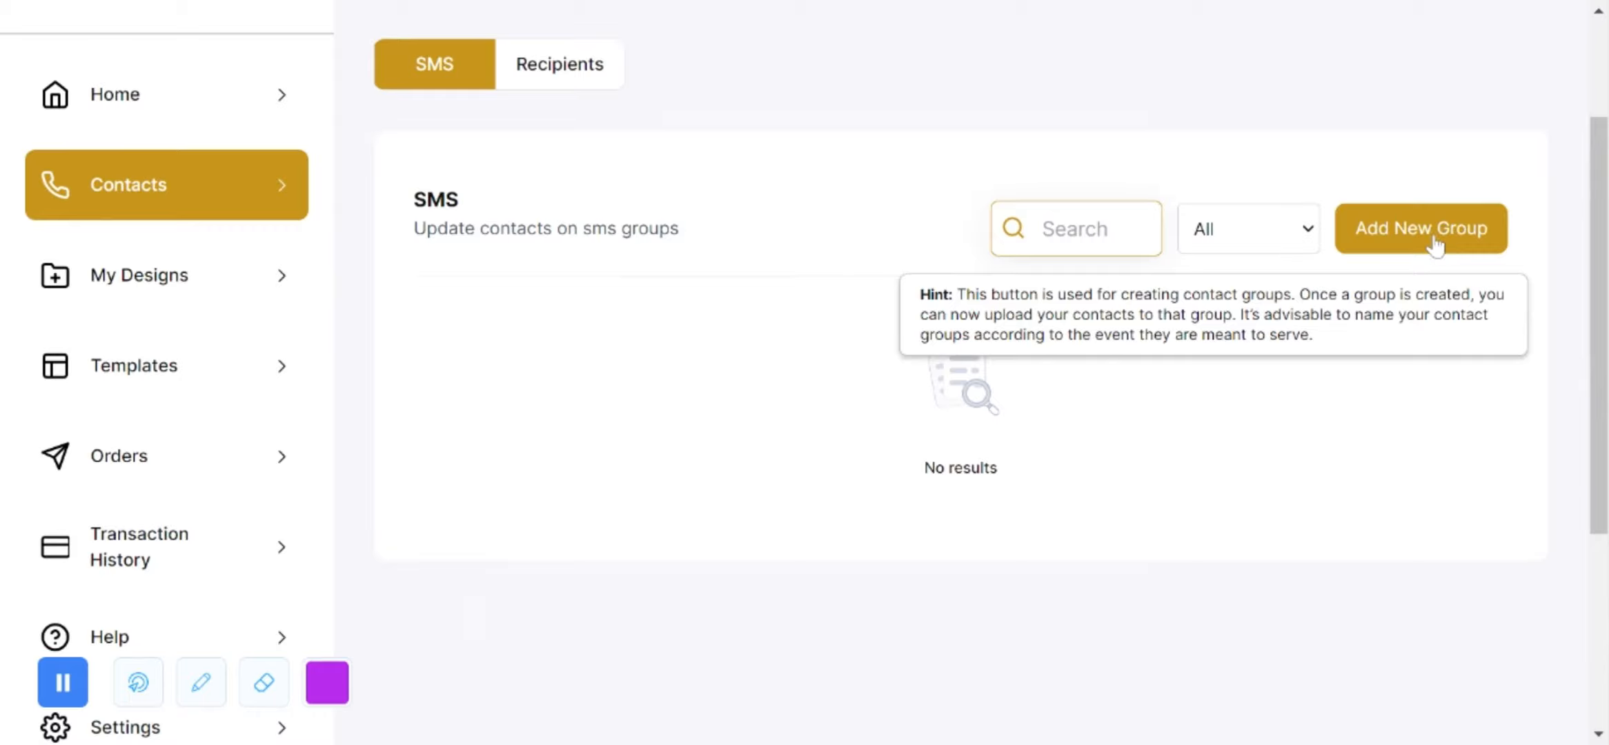
# Step: Create a new SMS contact group and name it 'Family contacts'
pyautogui.click(1438, 242)
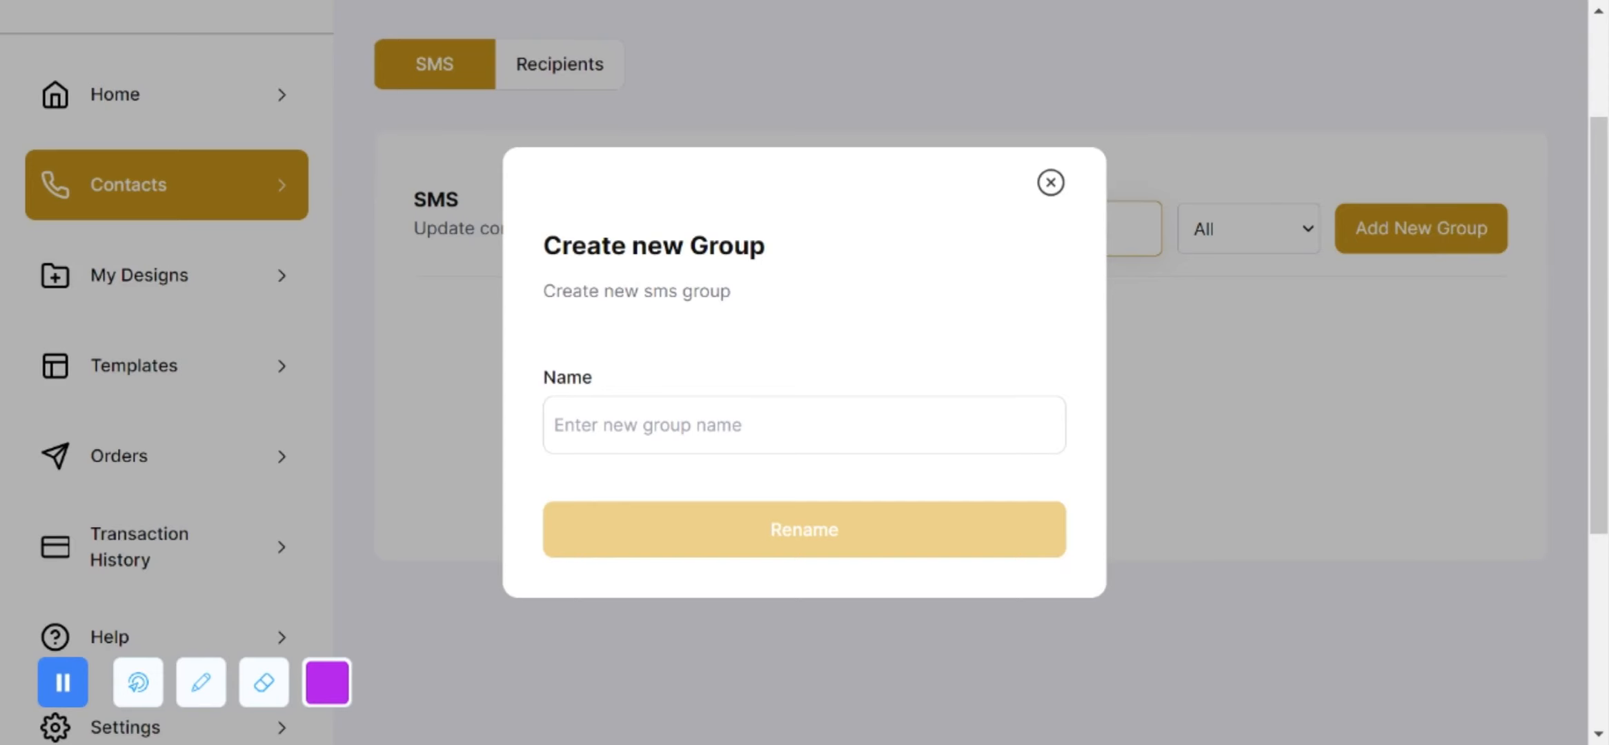
pyautogui.write('Family contacts')
pyautogui.click(812, 531)
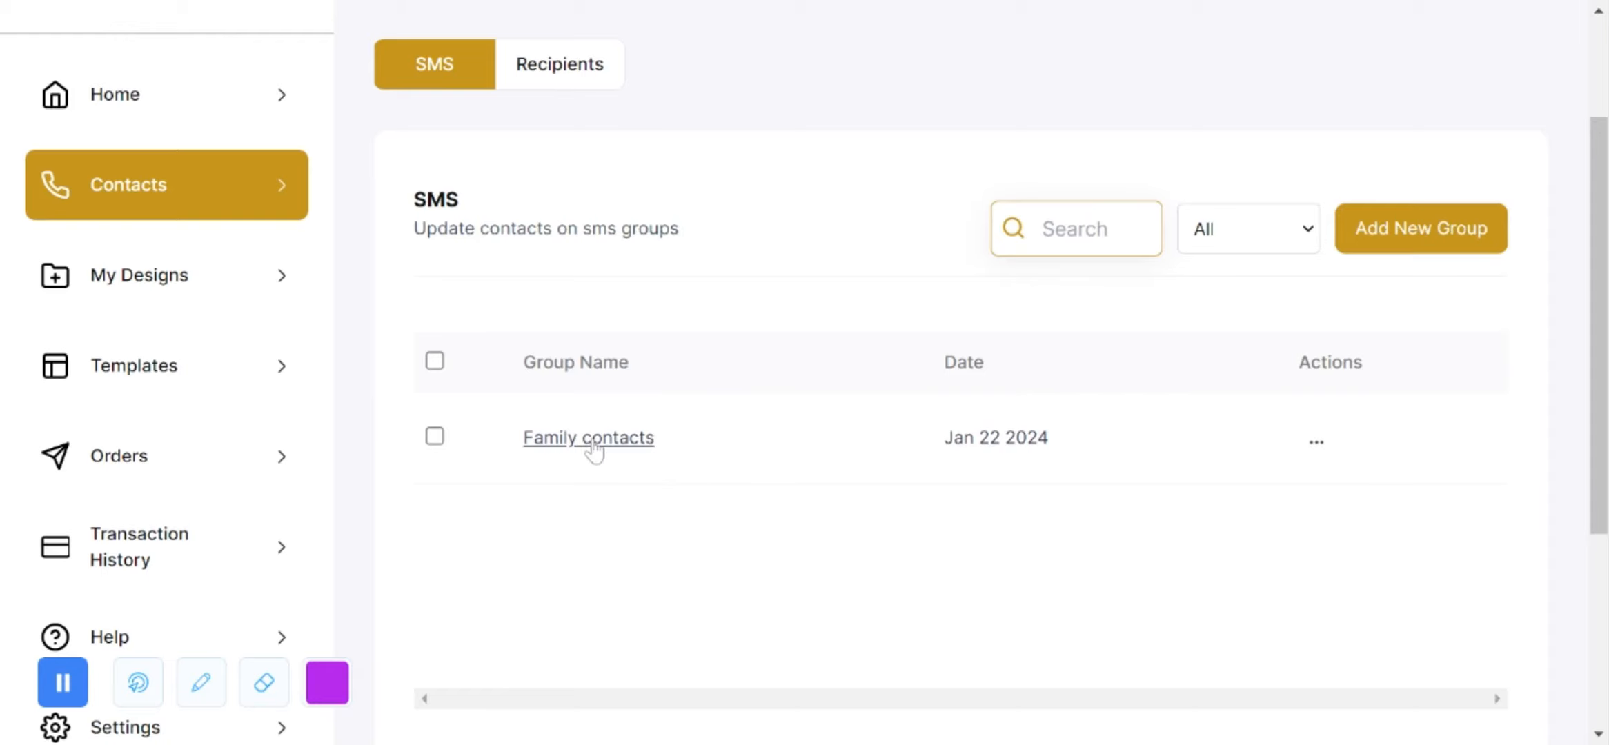
# Step: Open the empty Family contacts group and bring up its add-contact form
pyautogui.click(592, 442)
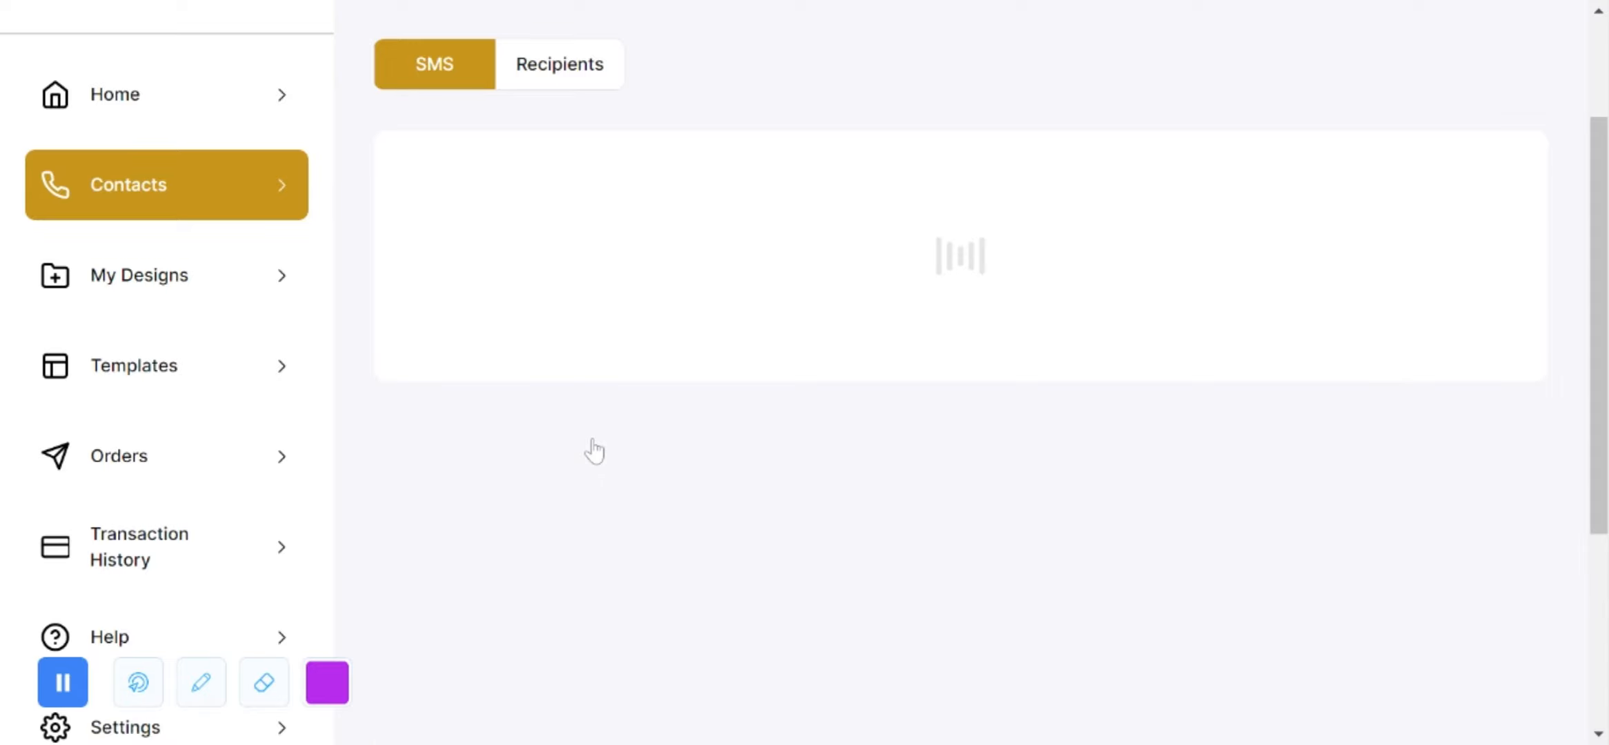
pyautogui.scroll(1, 590, 341)
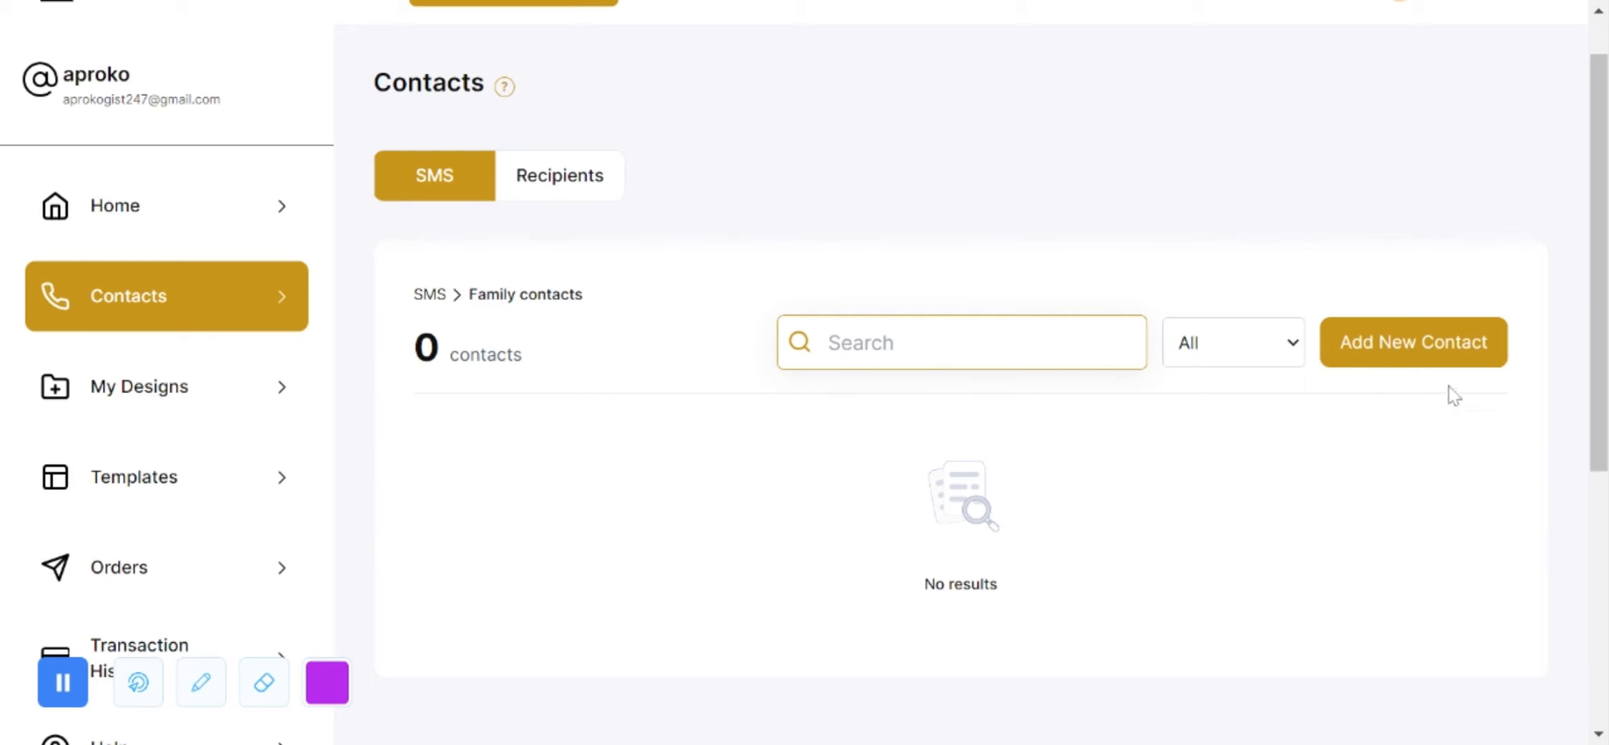
pyautogui.click(1422, 348)
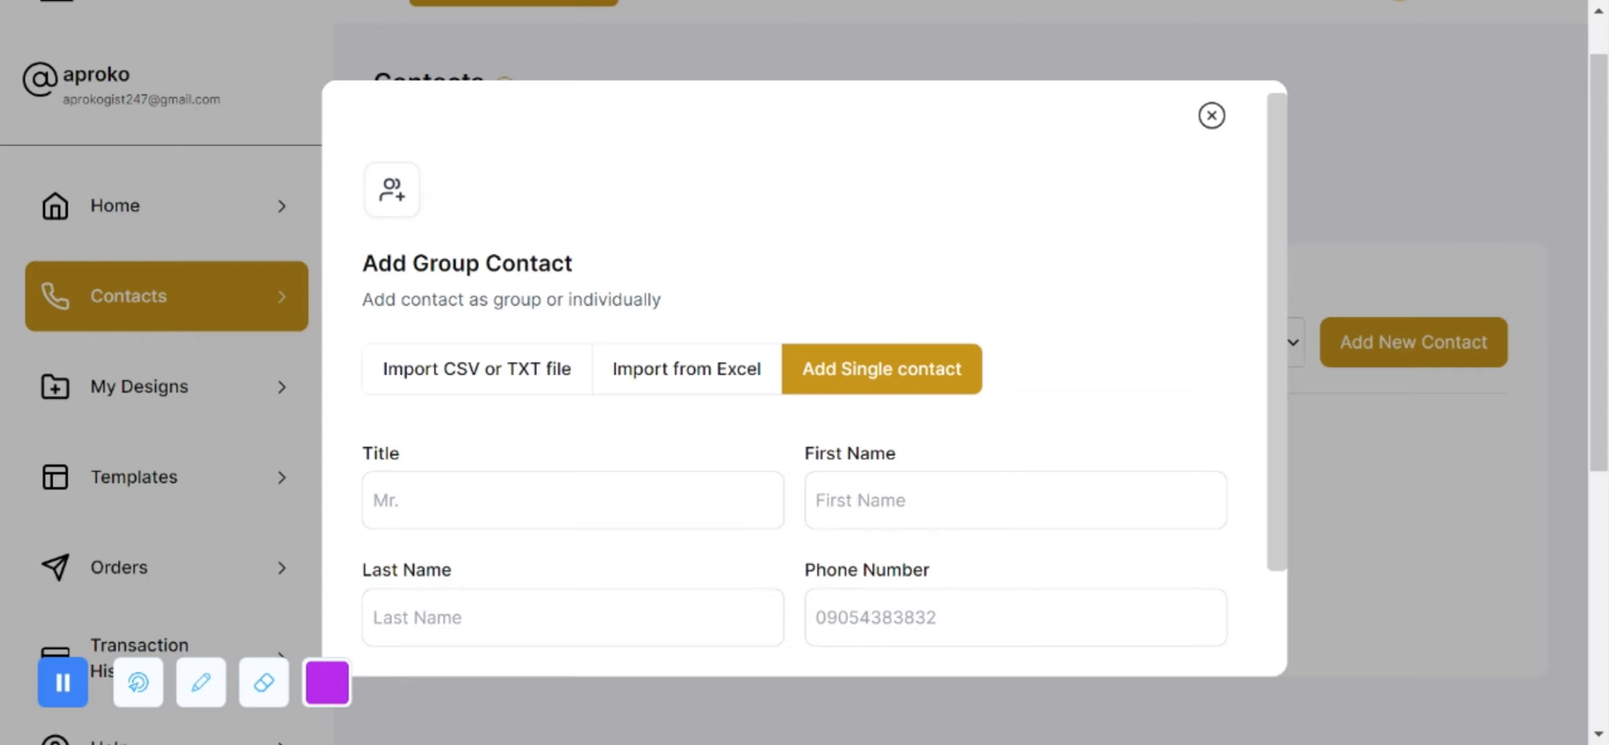
# Step: Look through the CSV/TXT, Excel and single-contact options, ending on CSV or TXT import
pyautogui.scroll(-1, 476, 331)
pyautogui.click(476, 320)
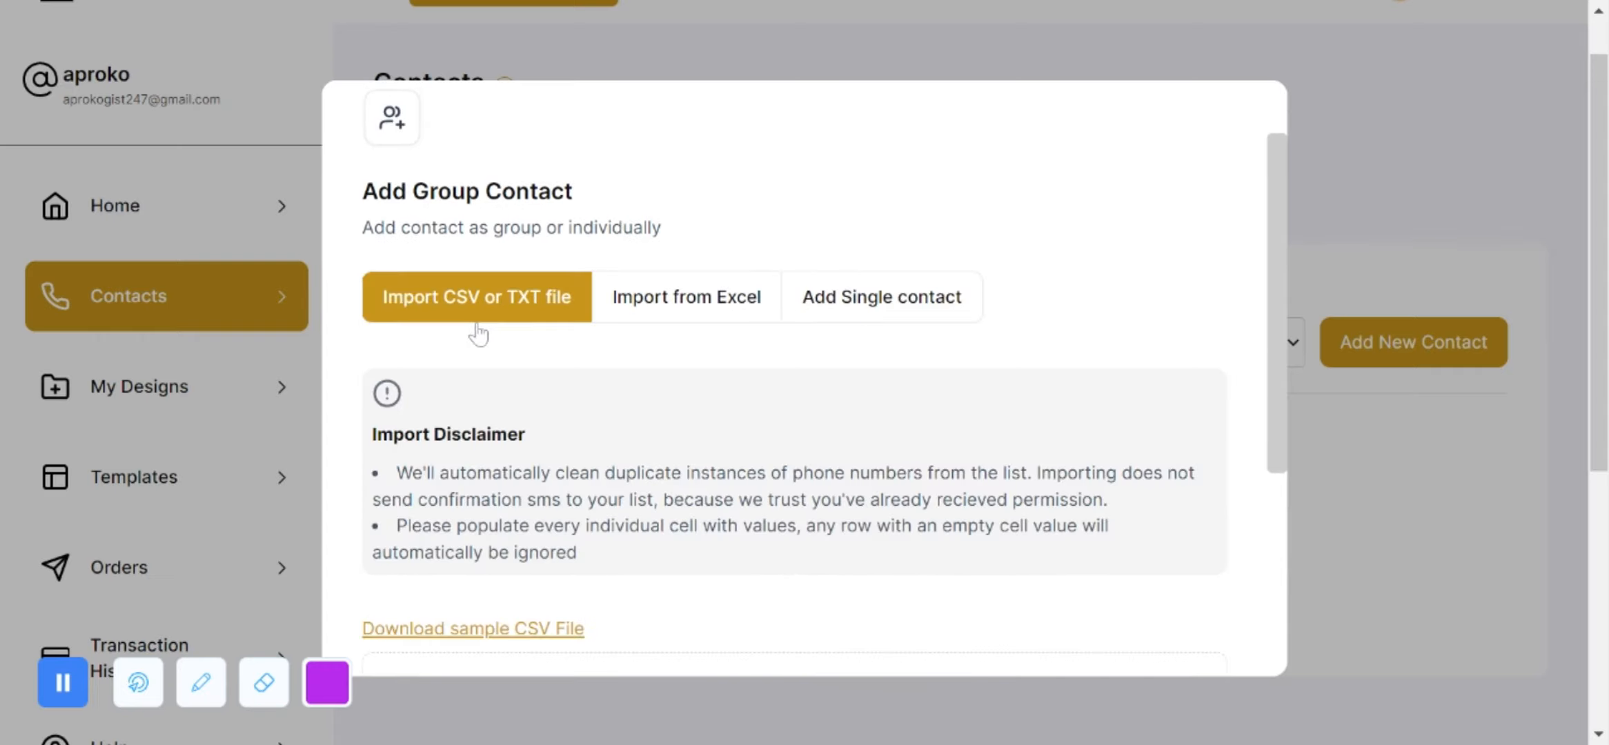
pyautogui.click(687, 318)
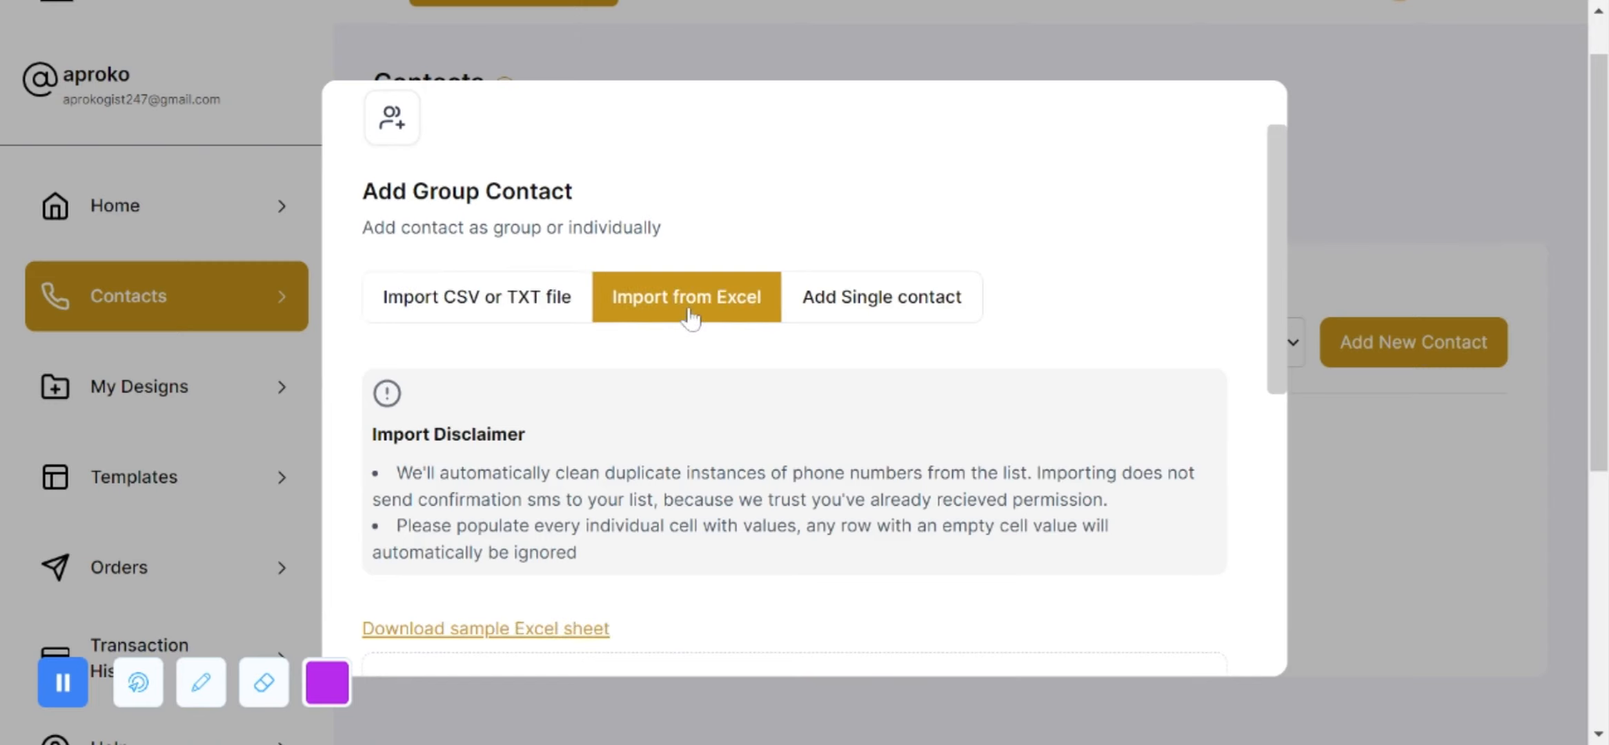
pyautogui.click(855, 303)
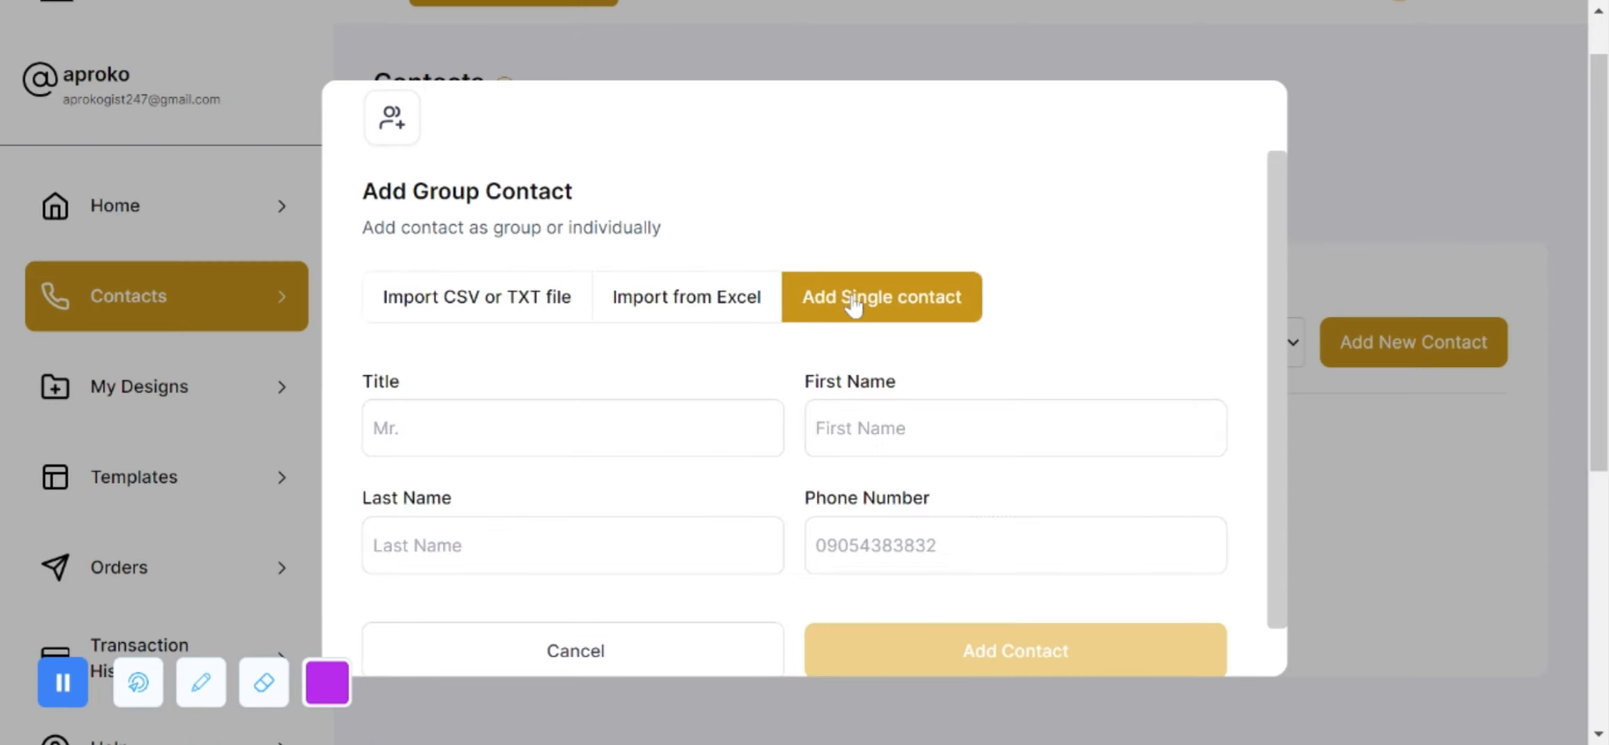
pyautogui.scroll(-1, 855, 304)
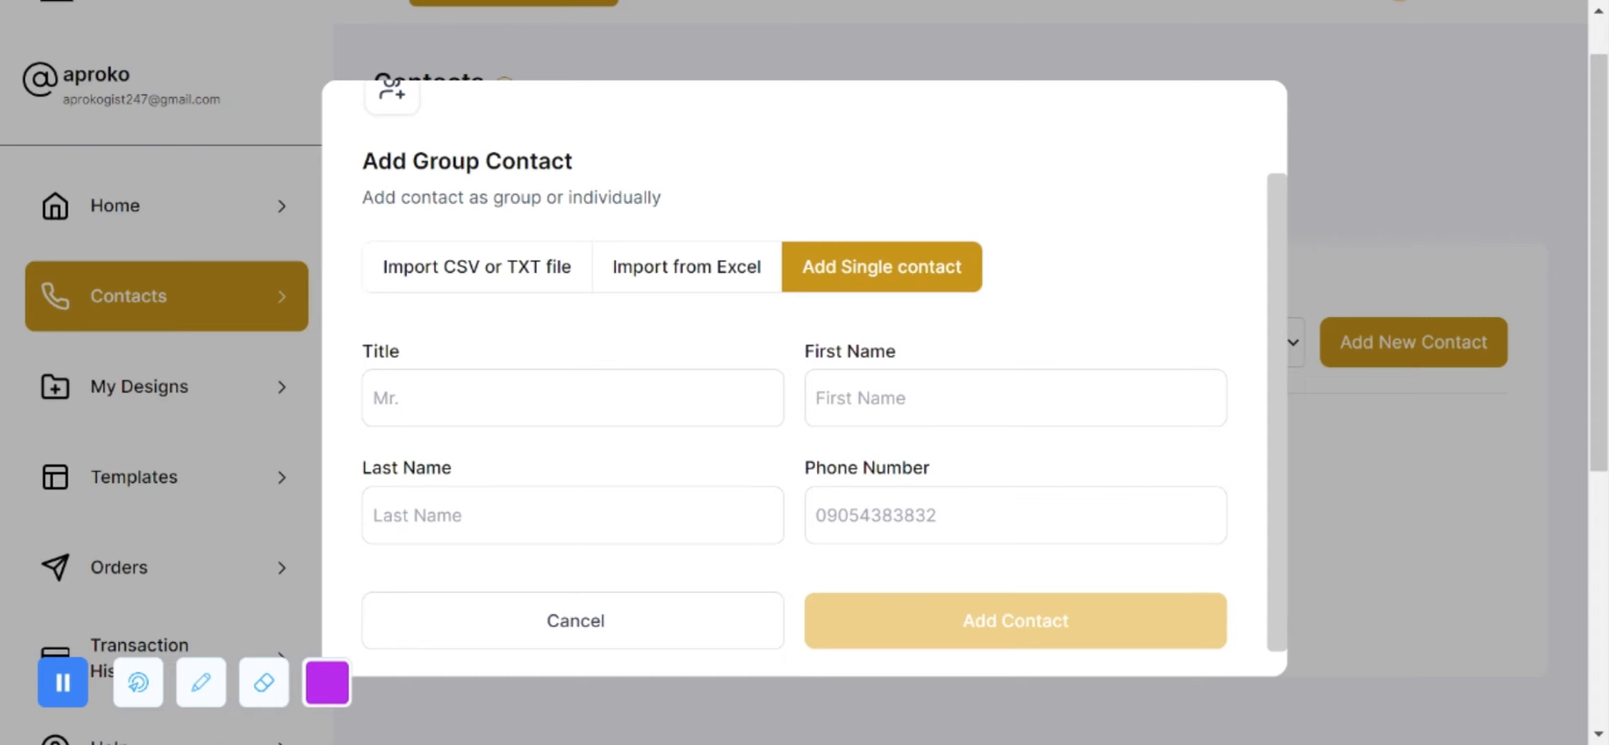
pyautogui.scroll(3, 559, 310)
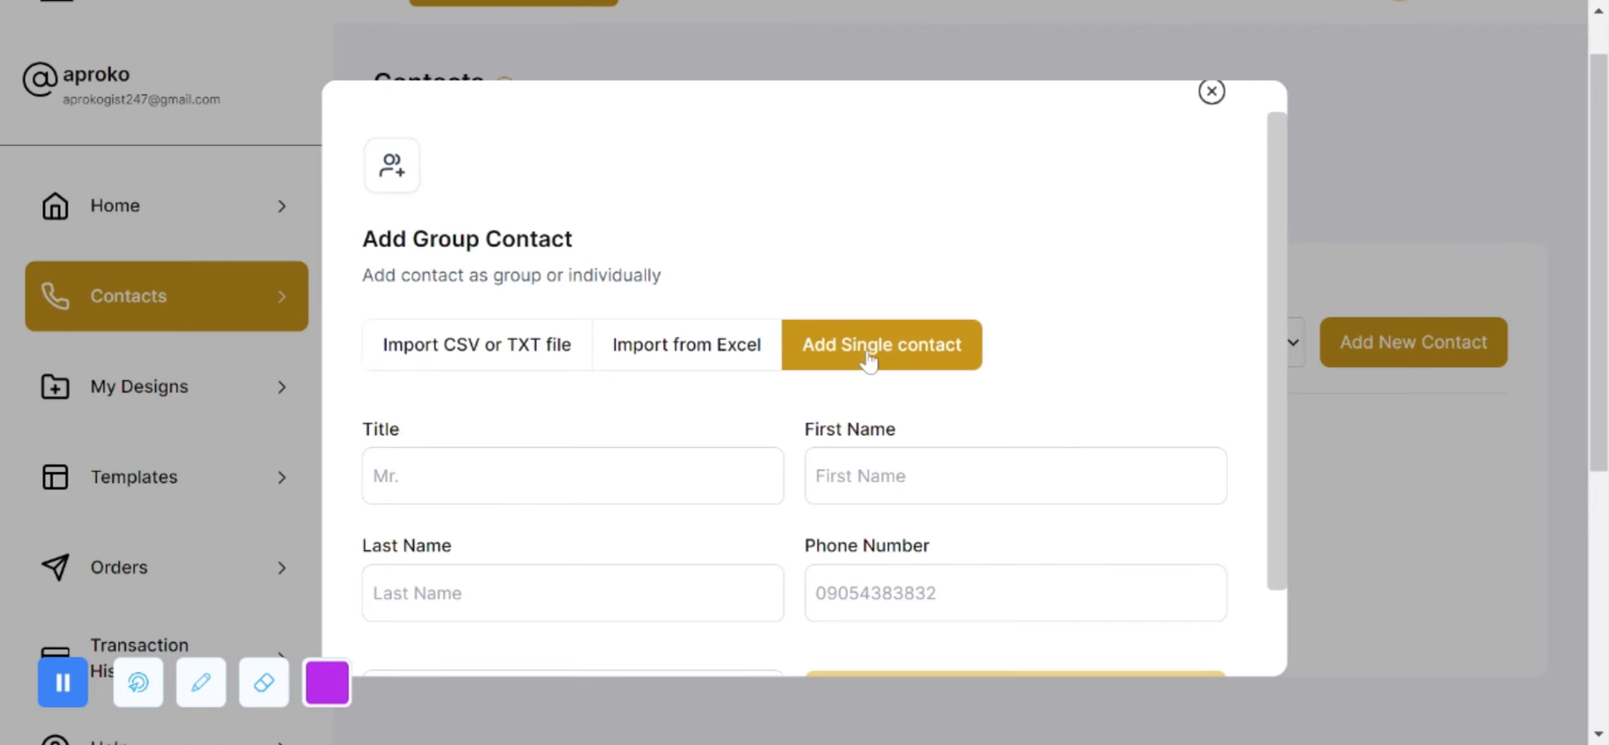
pyautogui.scroll(-2, 868, 359)
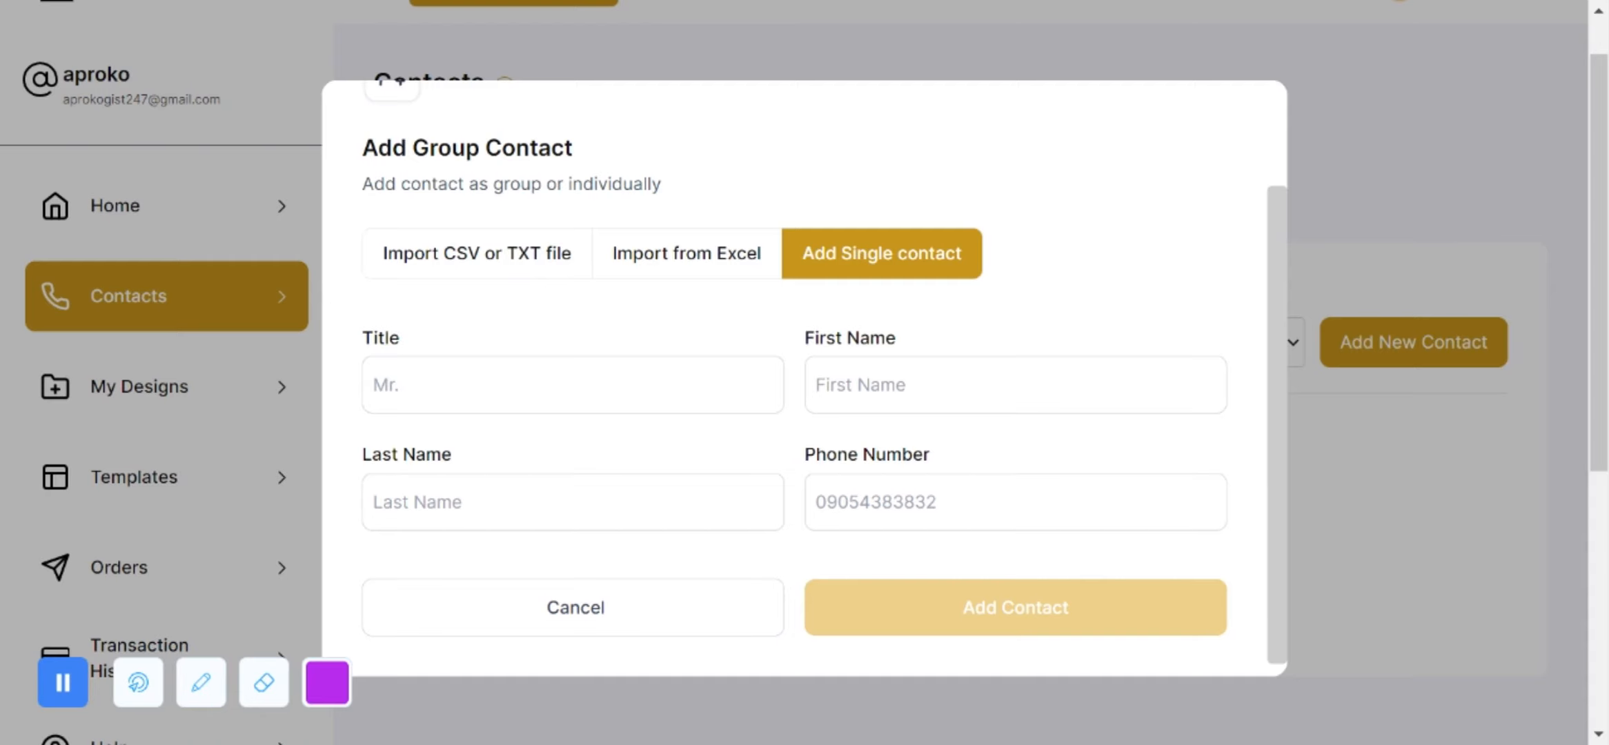
pyautogui.click(528, 261)
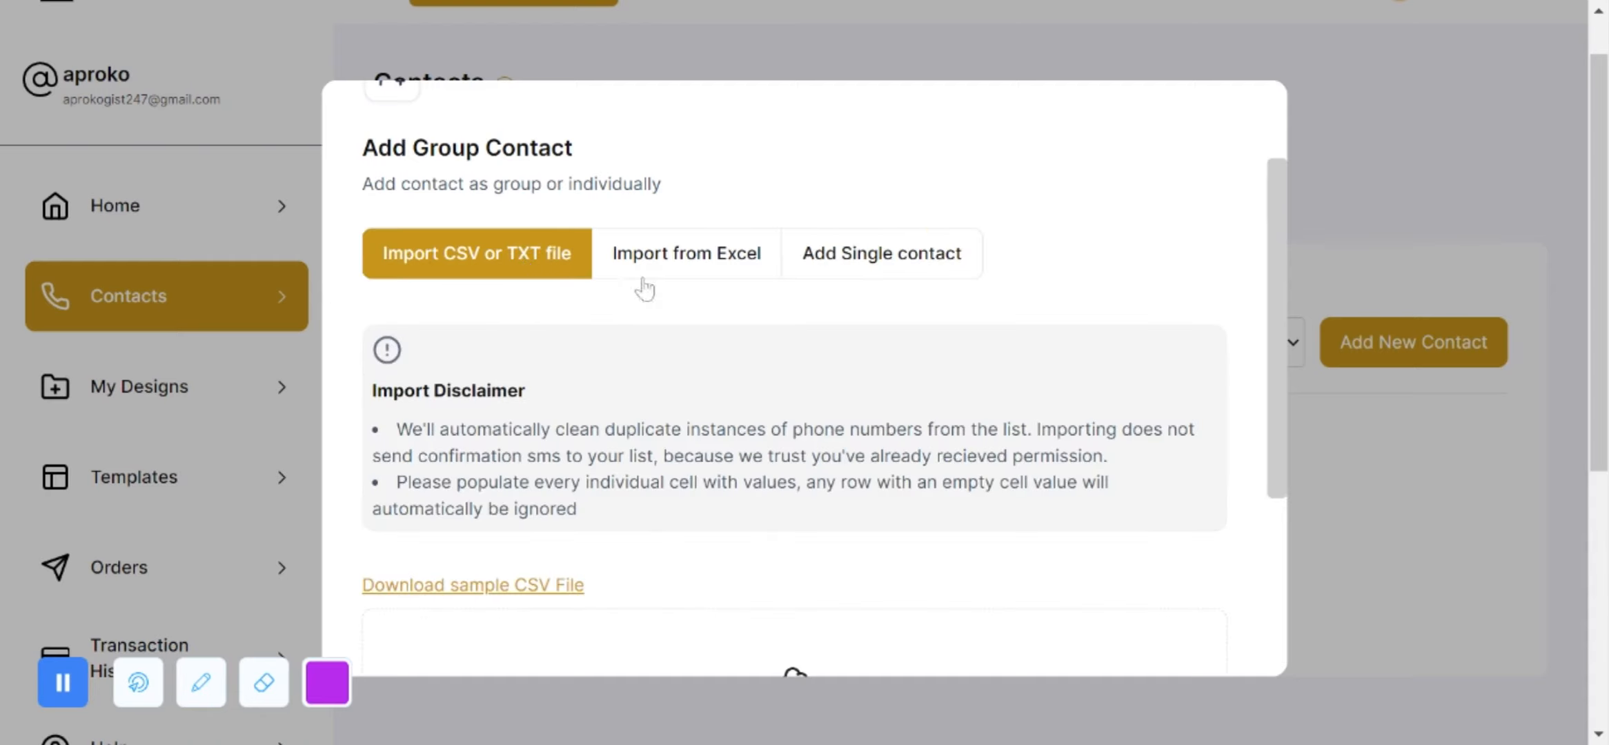
# Step: Review the CSV upload area, then switch the add-contact dialog to Import from Excel
pyautogui.scroll(-3, 649, 289)
pyautogui.scroll(2, 793, 380)
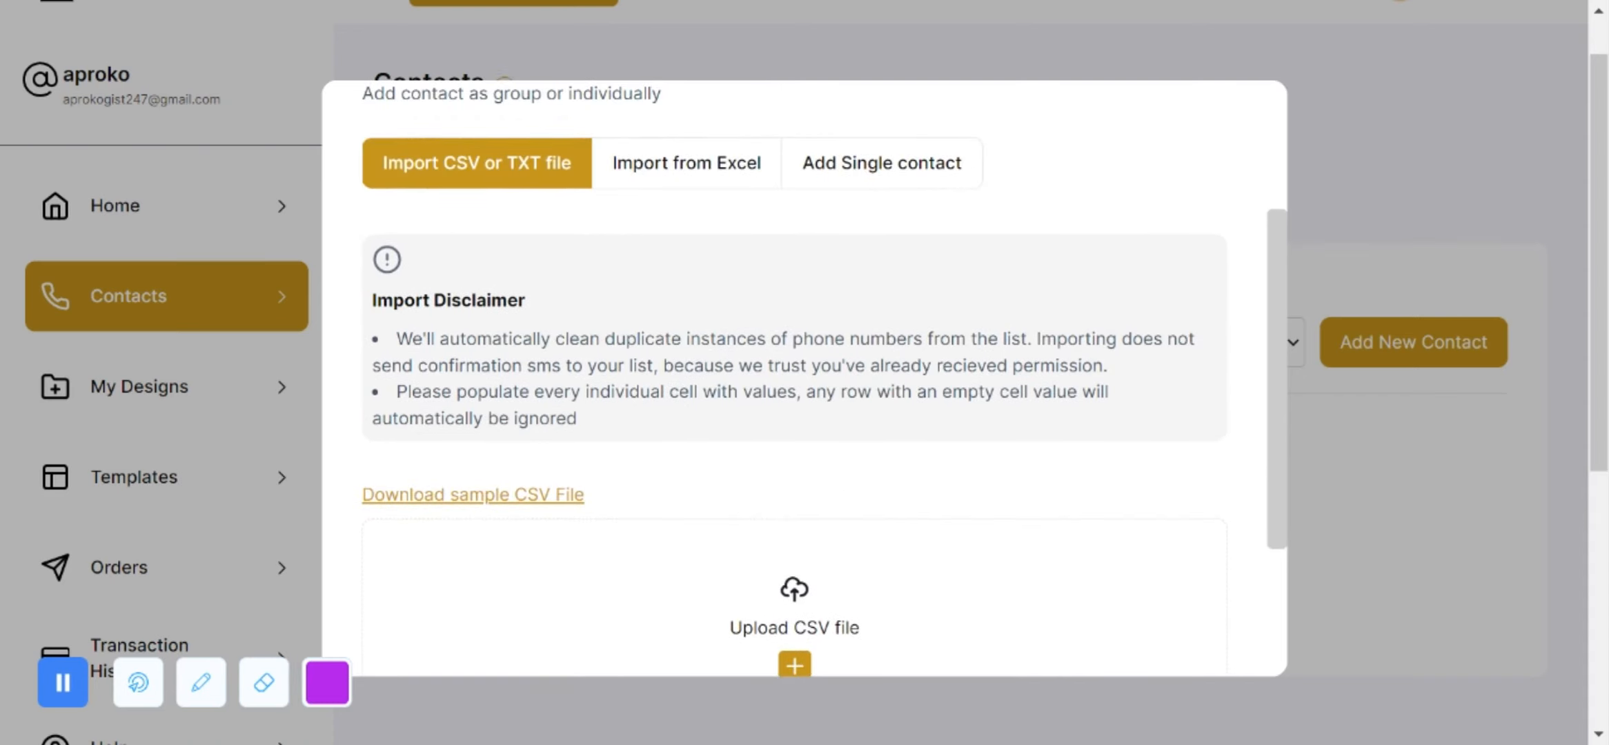
pyautogui.scroll(-4, 481, 312)
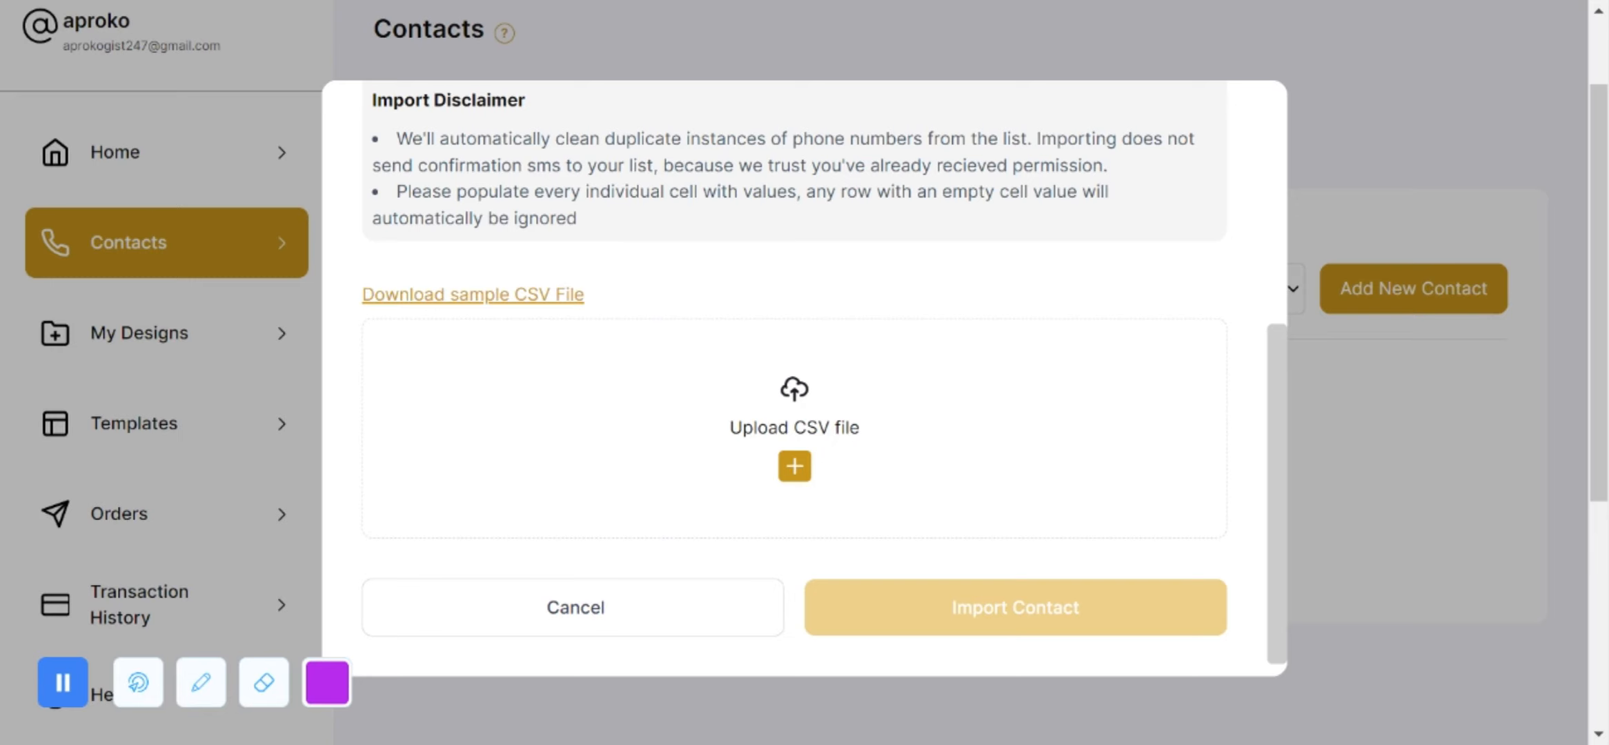
pyautogui.scroll(5, 679, 276)
pyautogui.click(676, 276)
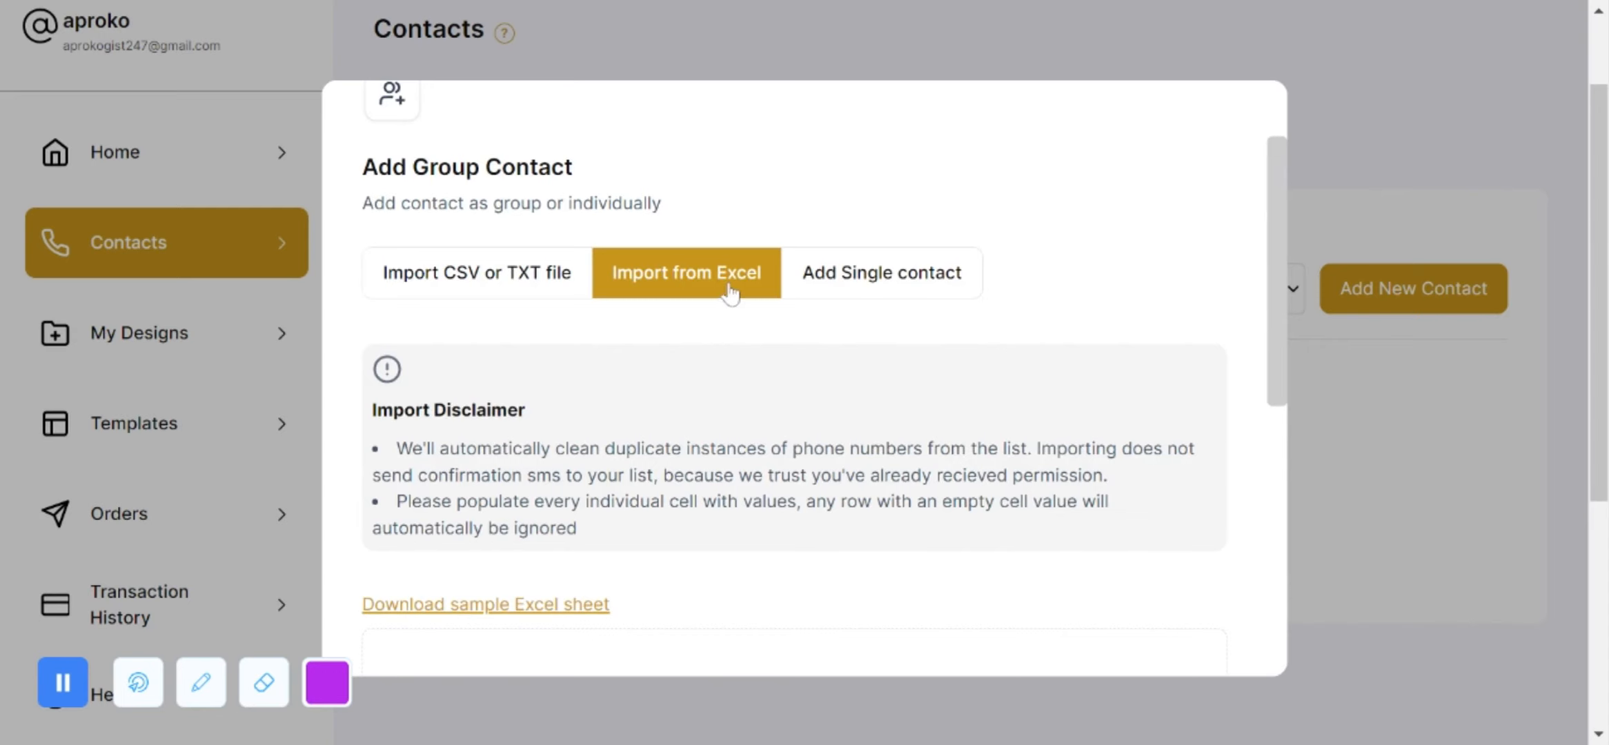
pyautogui.scroll(-1, 825, 378)
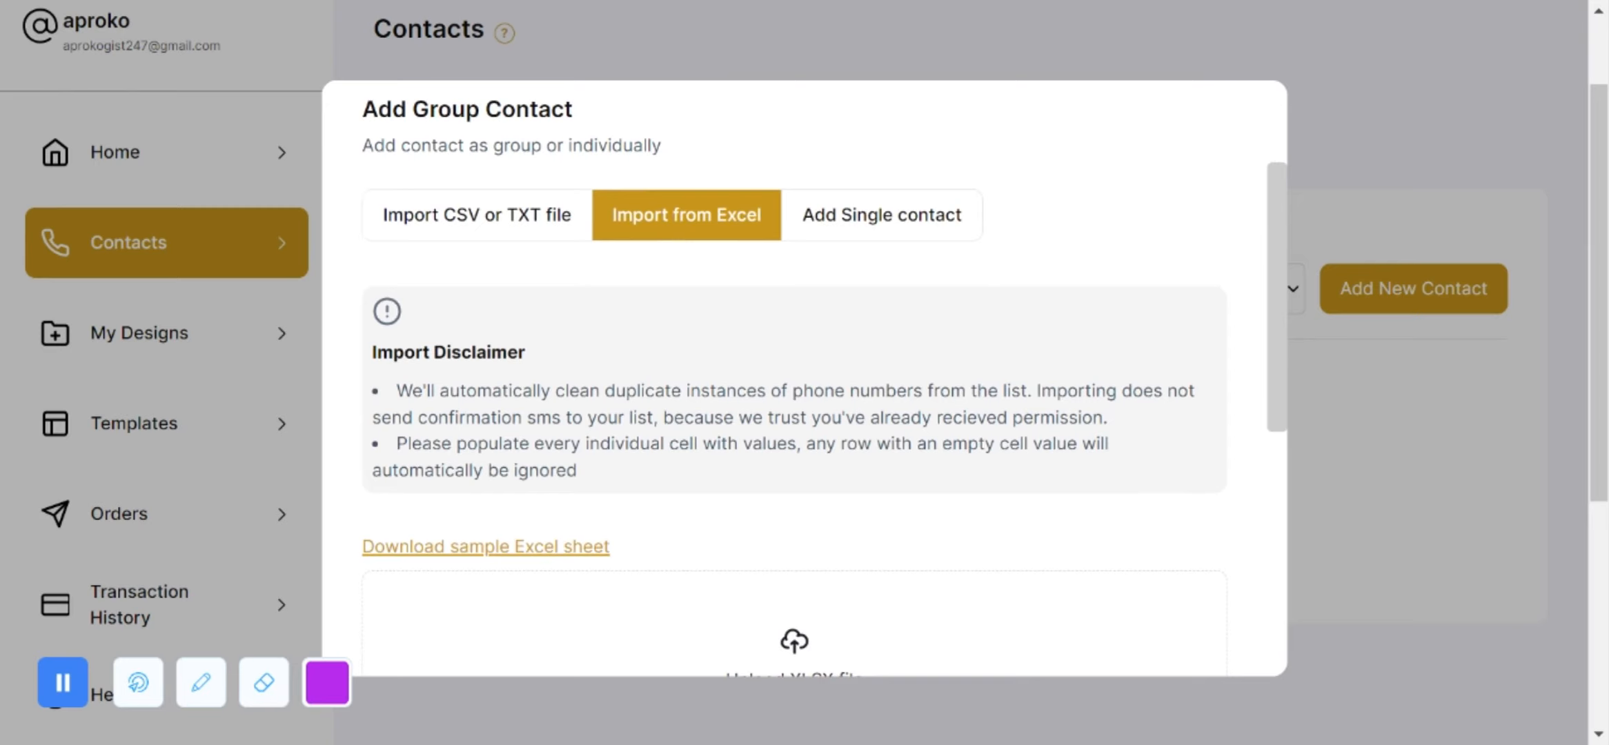
pyautogui.scroll(-4, 819, 471)
pyautogui.scroll(-3, 772, 449)
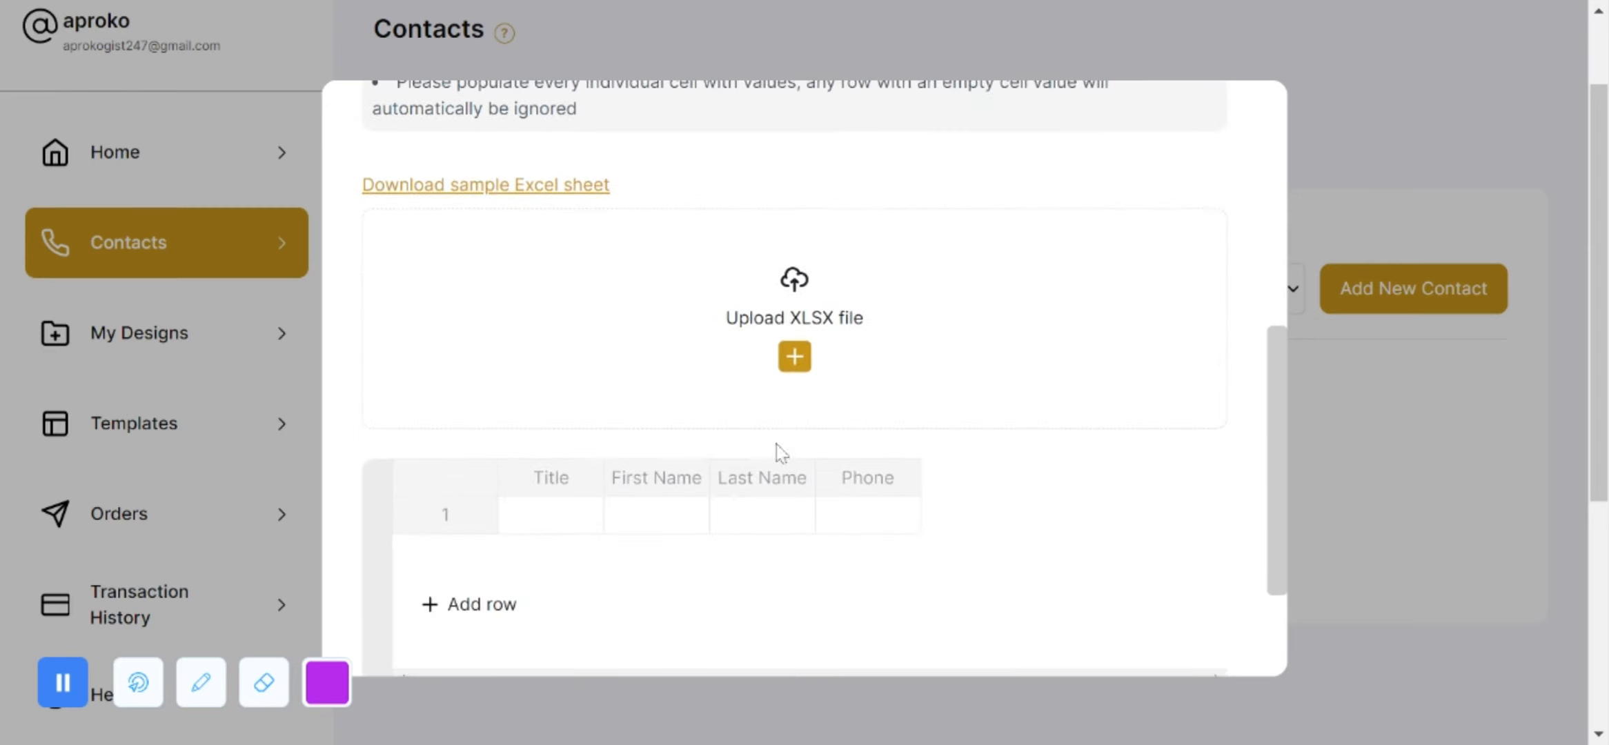
pyautogui.scroll(5, 791, 348)
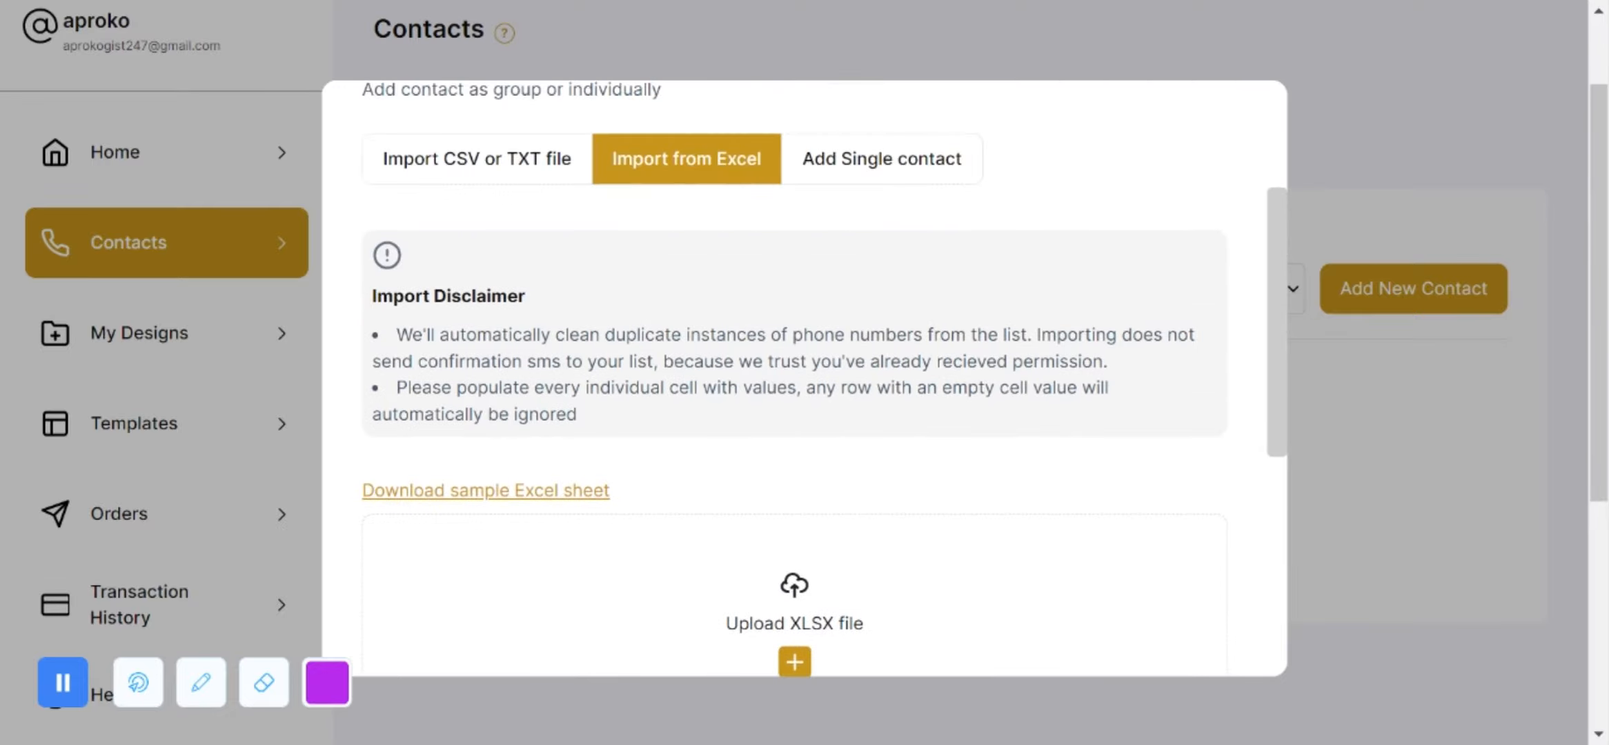
pyautogui.scroll(-7, 825, 378)
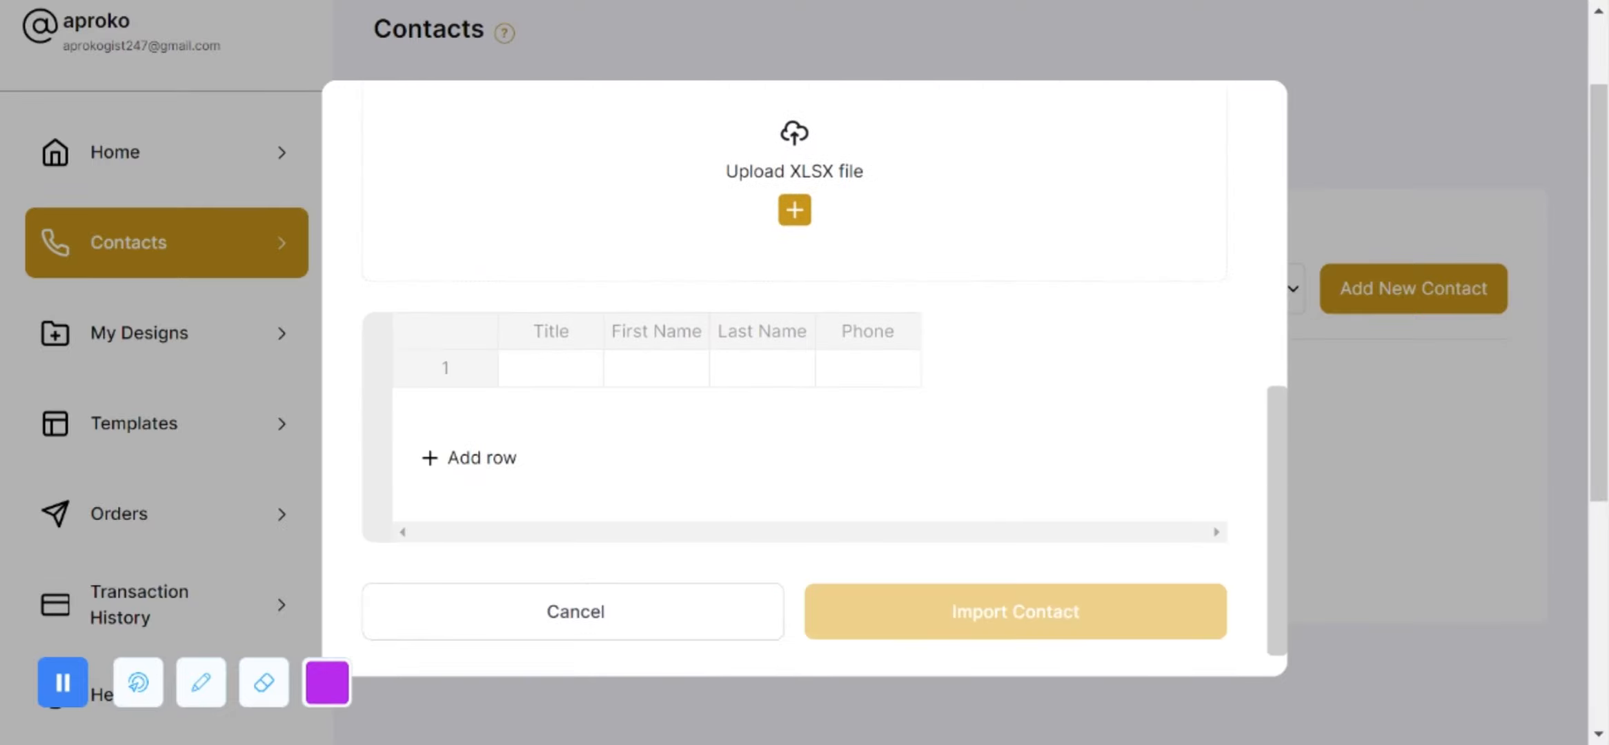
pyautogui.scroll(7, 910, 332)
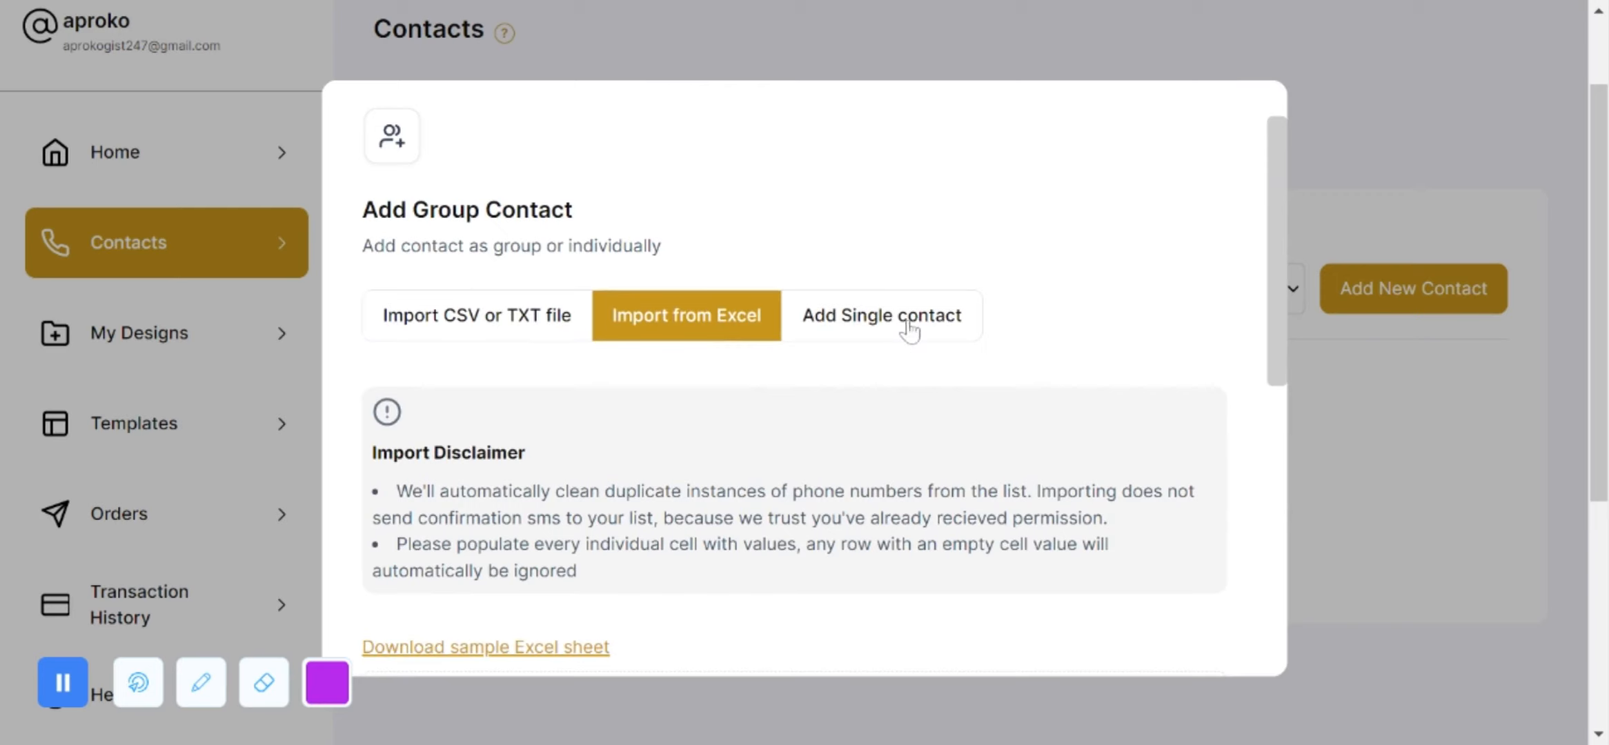
# Step: Add one contact titled Mr. with first name, last name and phone number to Family contacts
pyautogui.click(898, 332)
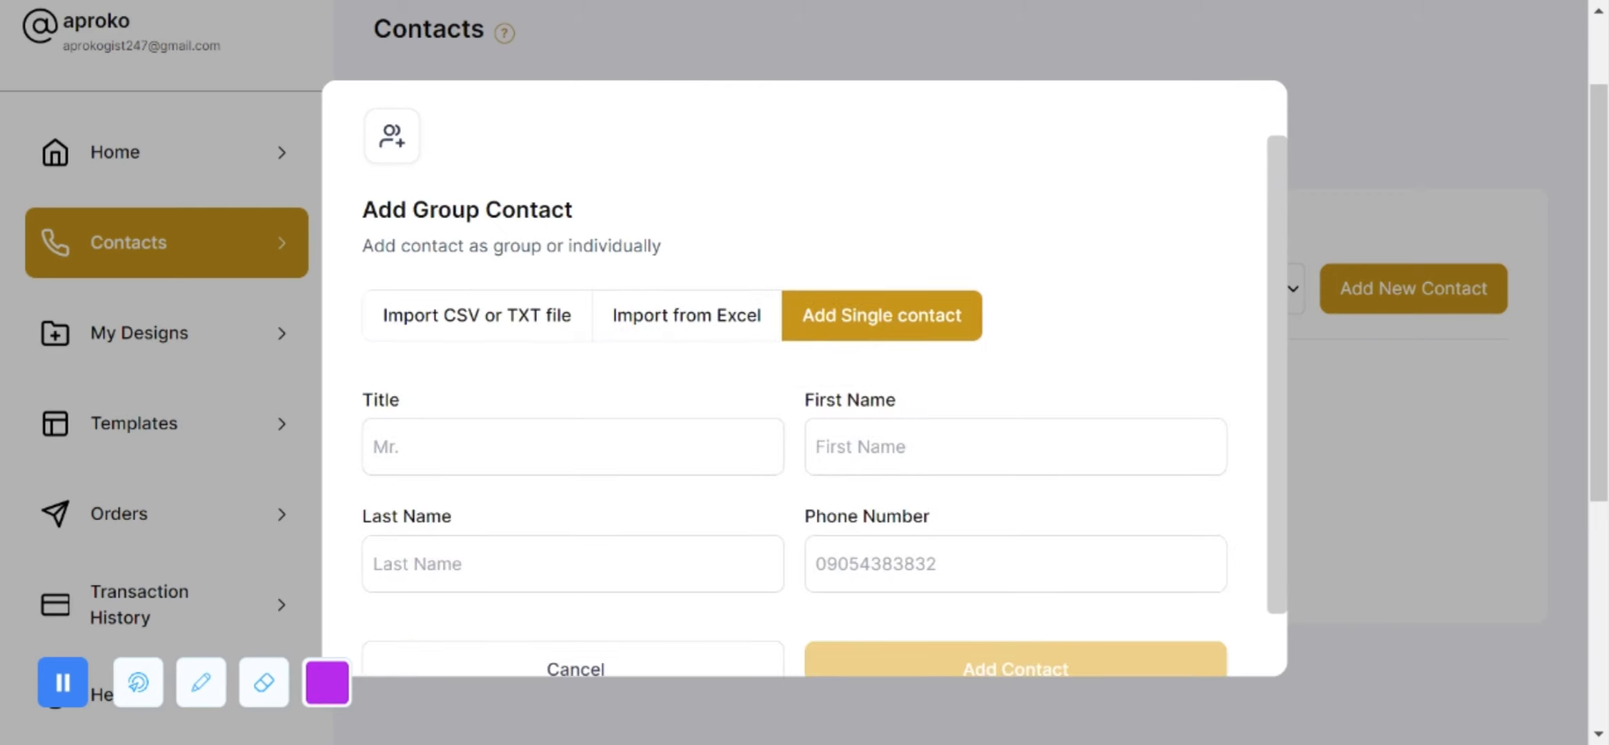
pyautogui.write('Mr.')
pyautogui.press('Tab')
pyautogui.press('Tab')
pyautogui.press('Tab')
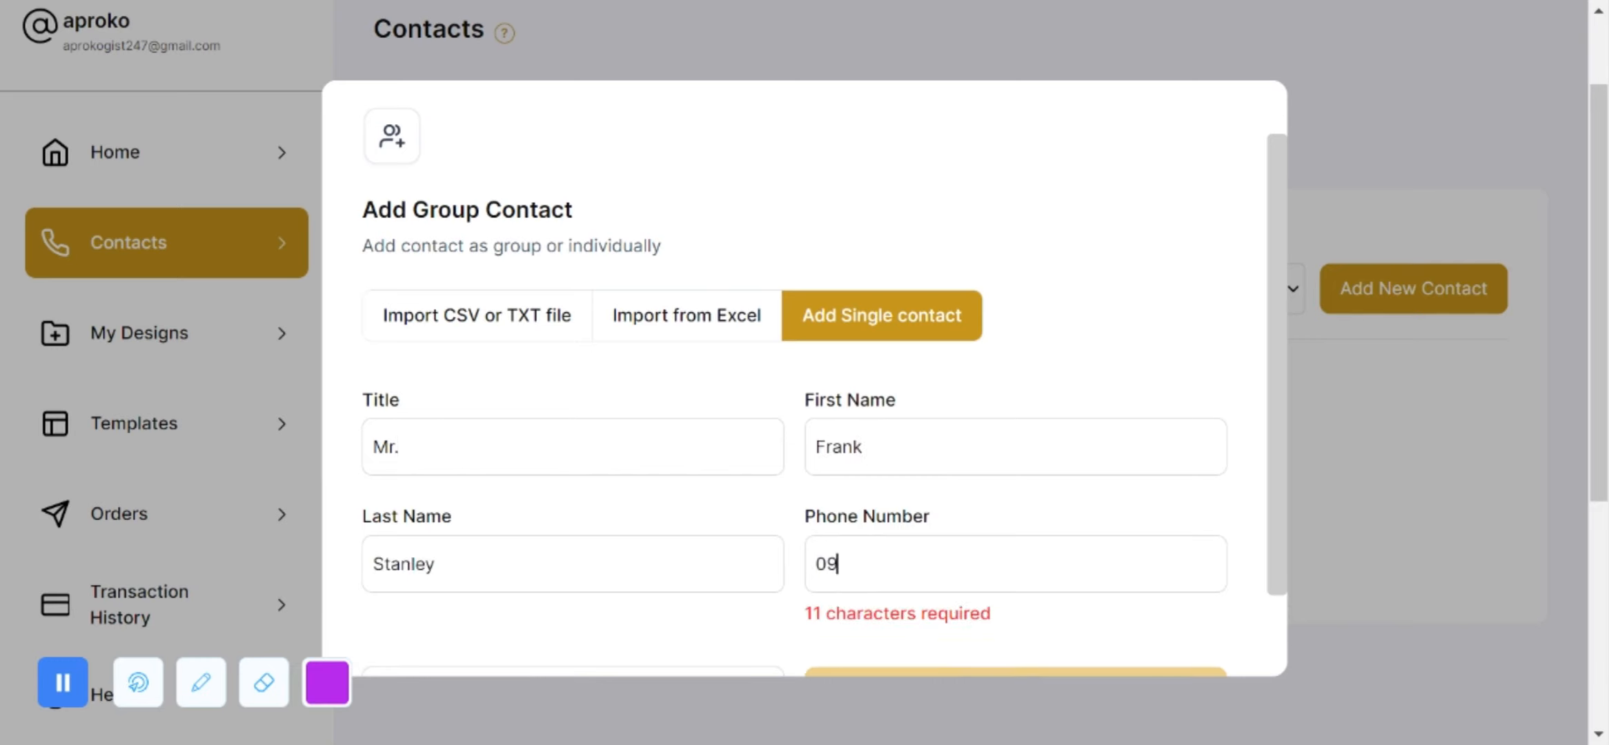
pyautogui.scroll(-1, 956, 604)
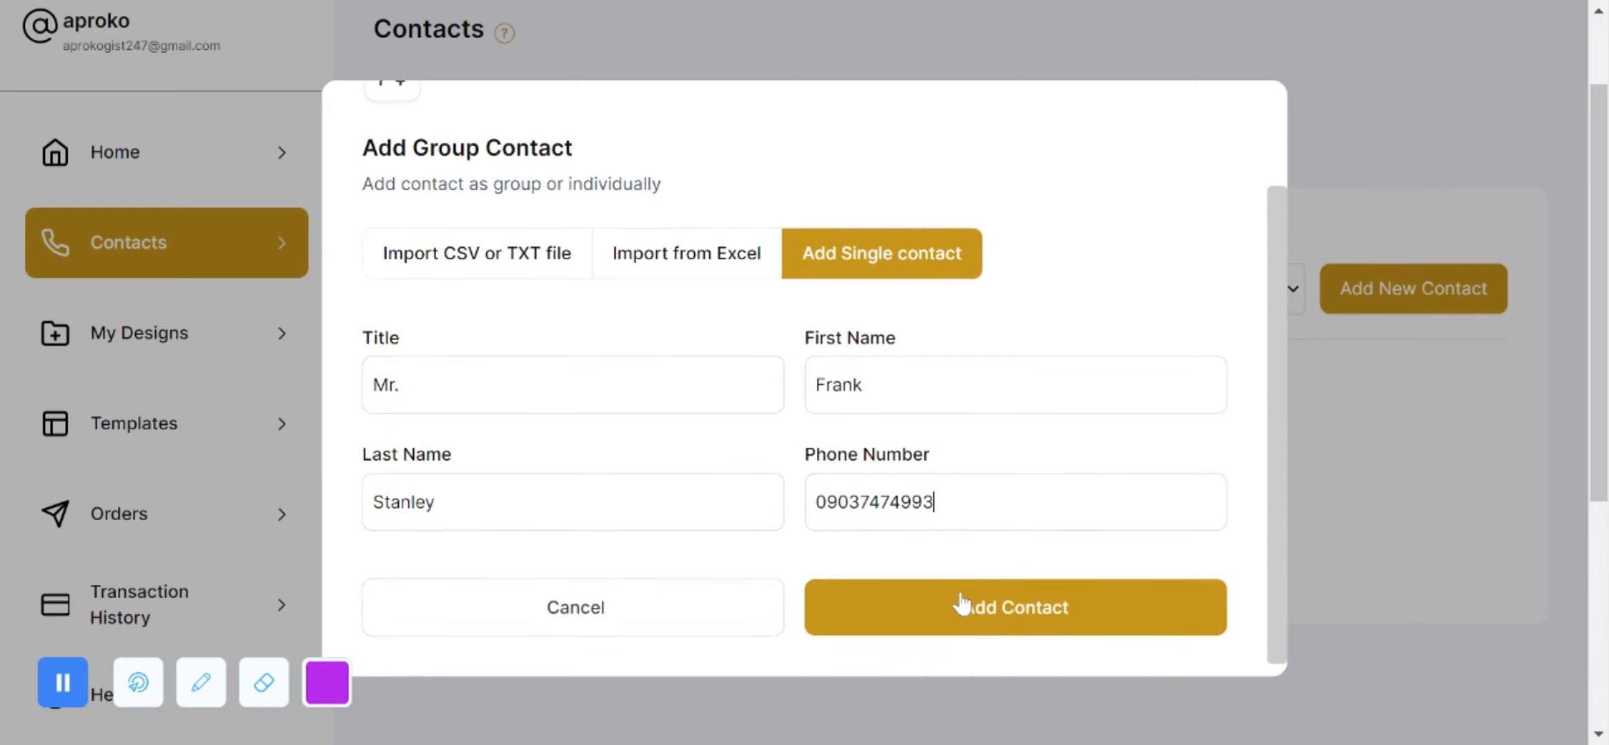
pyautogui.click(945, 610)
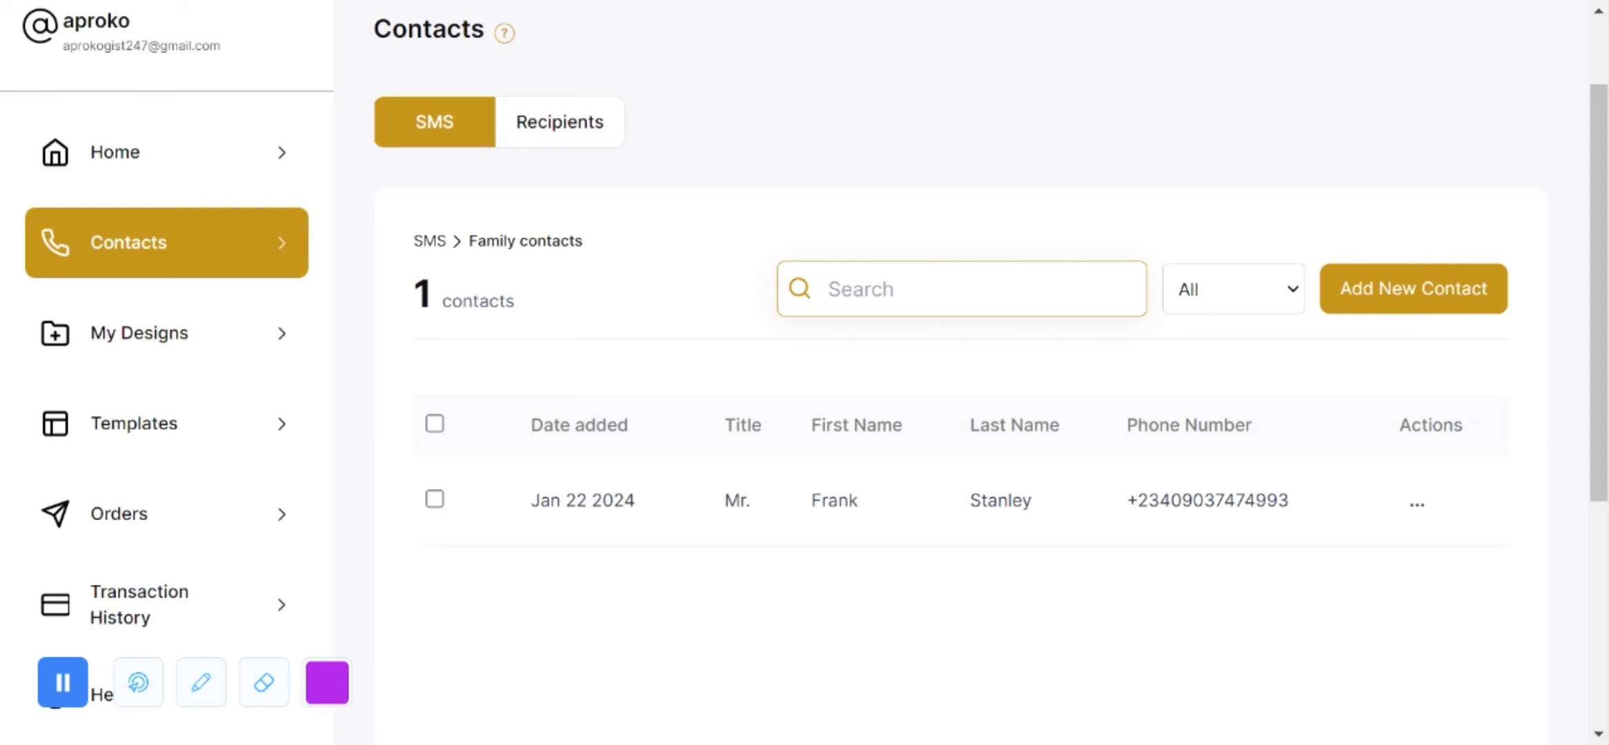
# Step: Open the Recipients Delivery list group's add-contact form
pyautogui.click(567, 138)
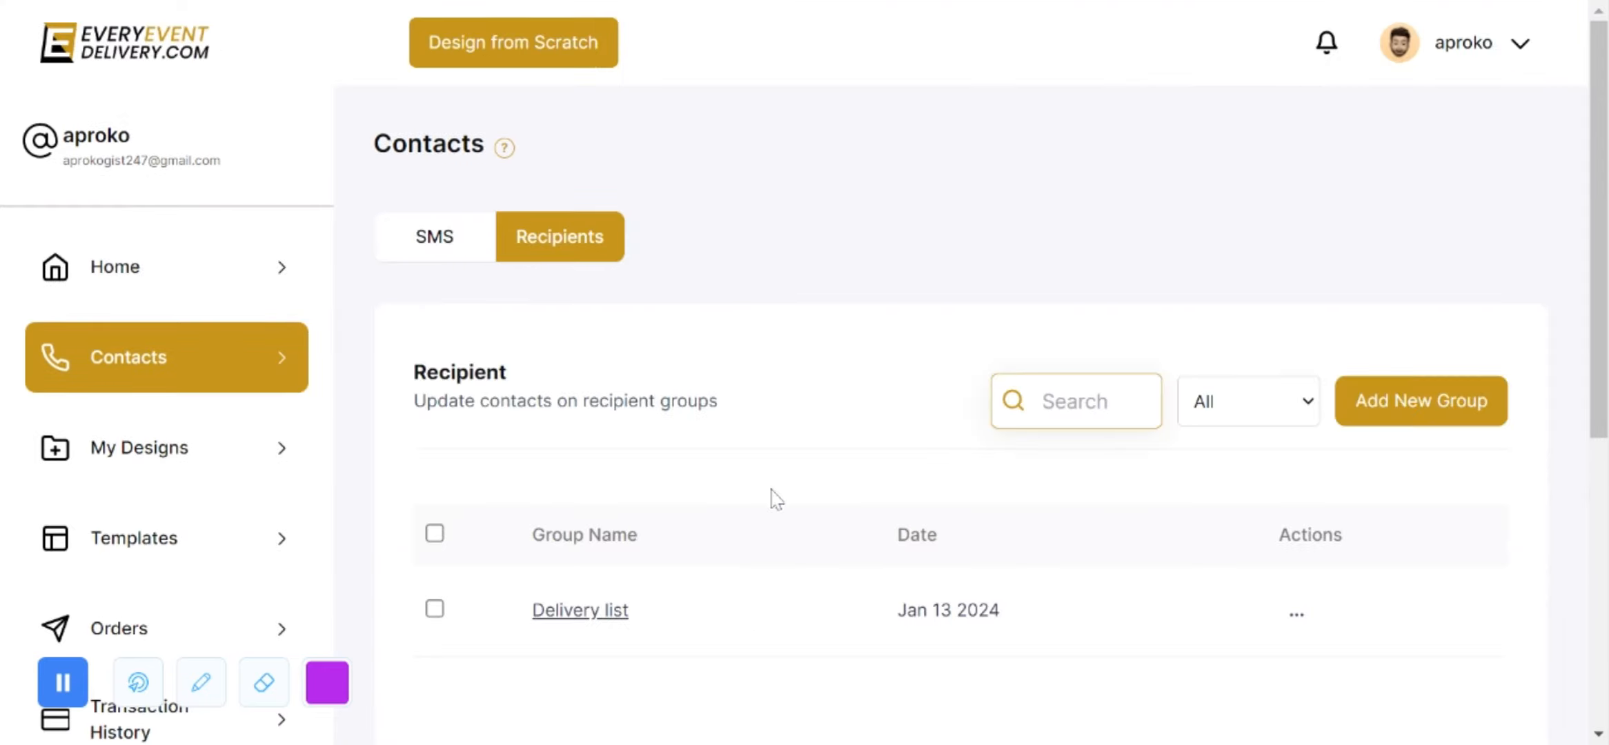
pyautogui.scroll(-1, 686, 576)
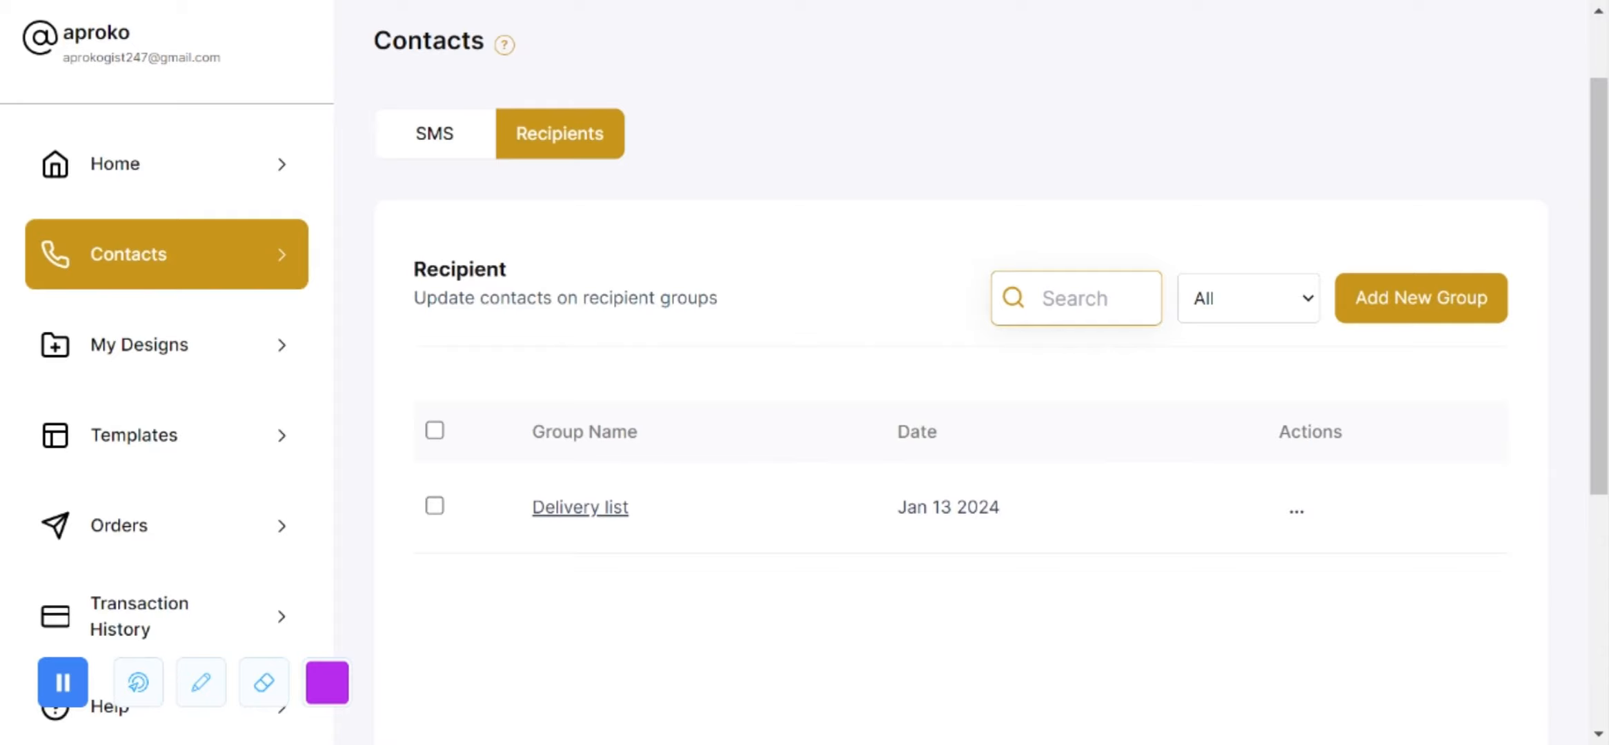
pyautogui.click(581, 512)
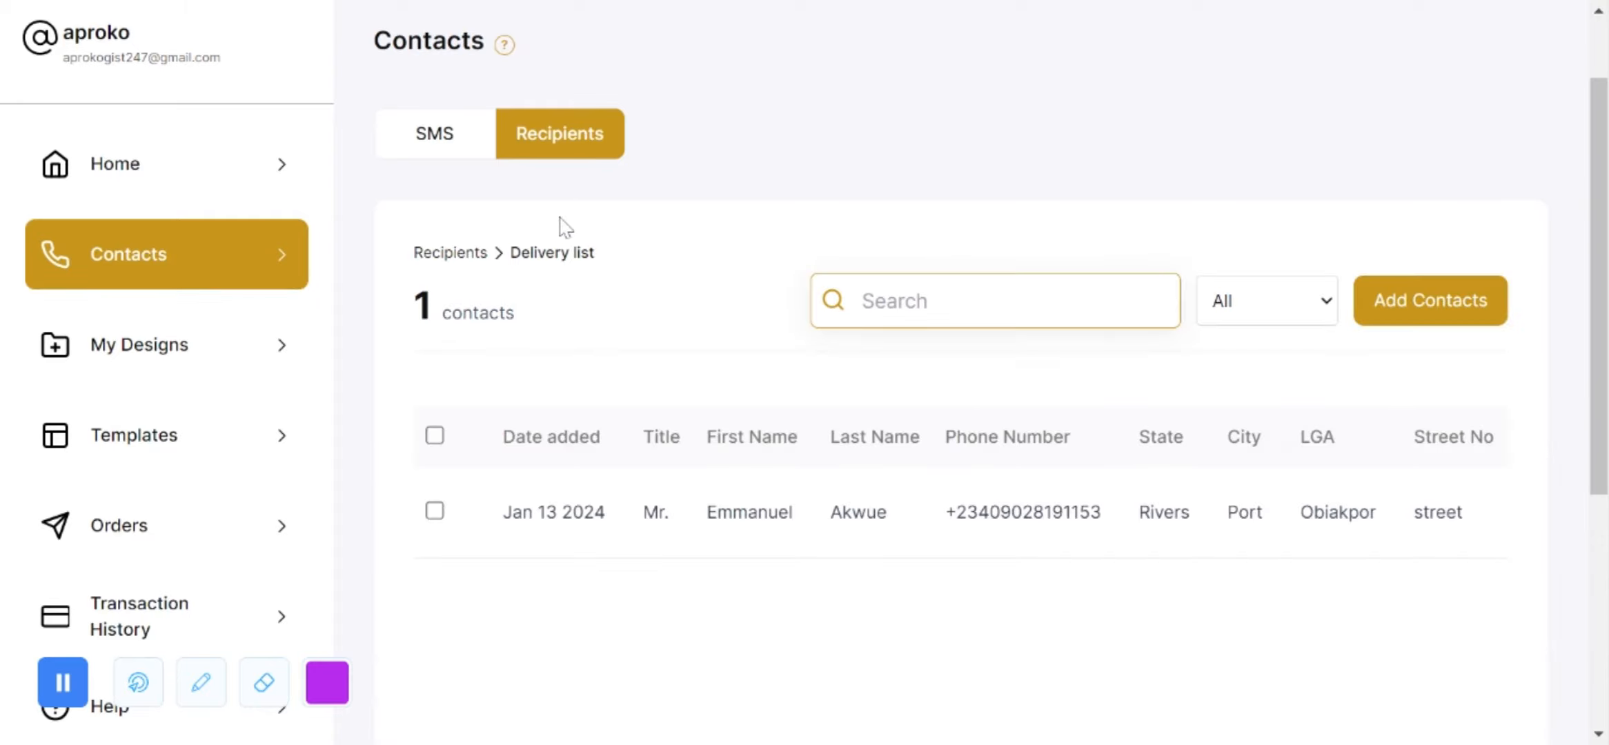
pyautogui.click(1443, 324)
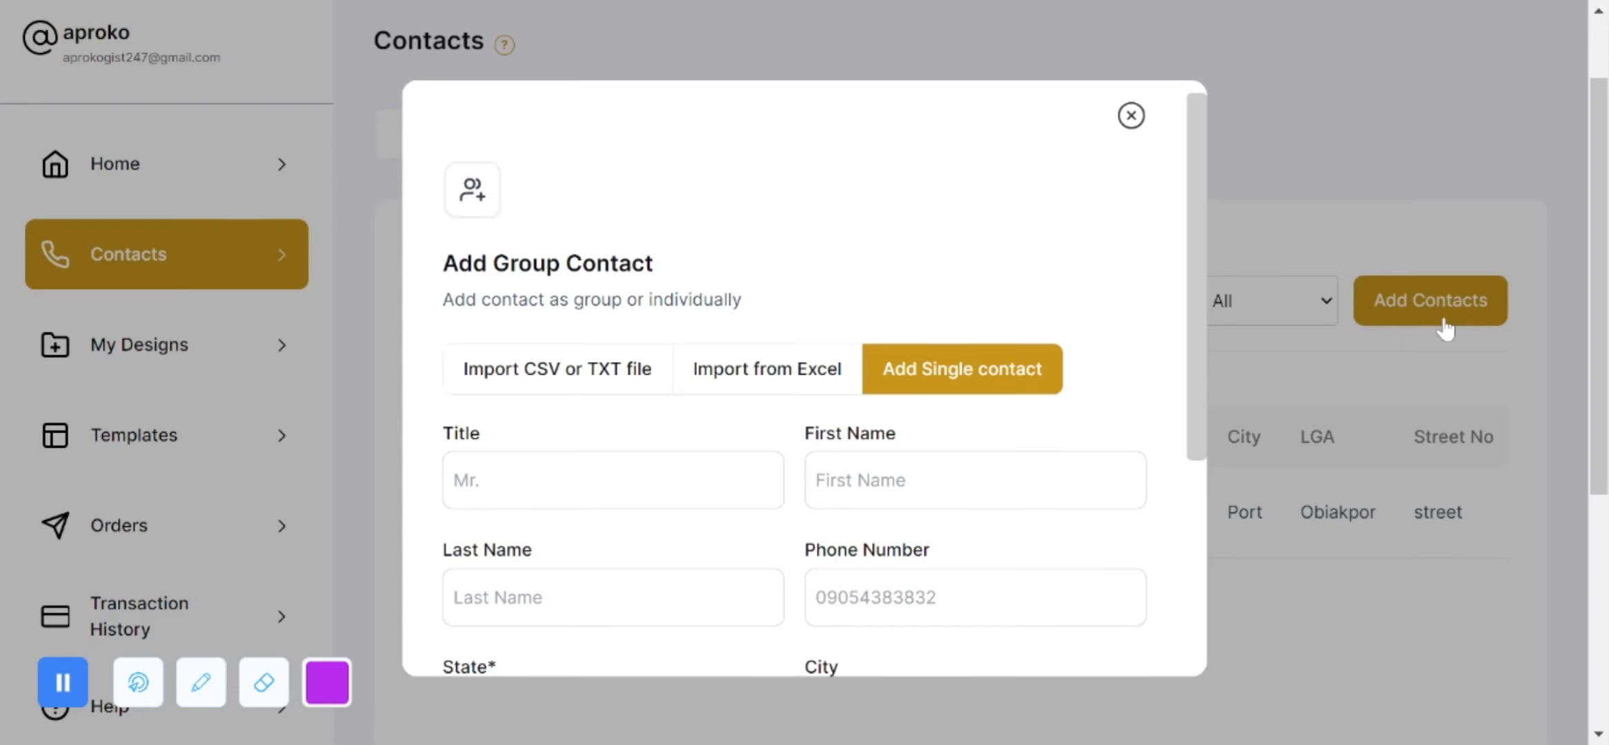
# Step: Enter title Mr., the recipient's first and last name, and their phone number
pyautogui.click(613, 480)
pyautogui.write('Mr.')
pyautogui.press('Tab')
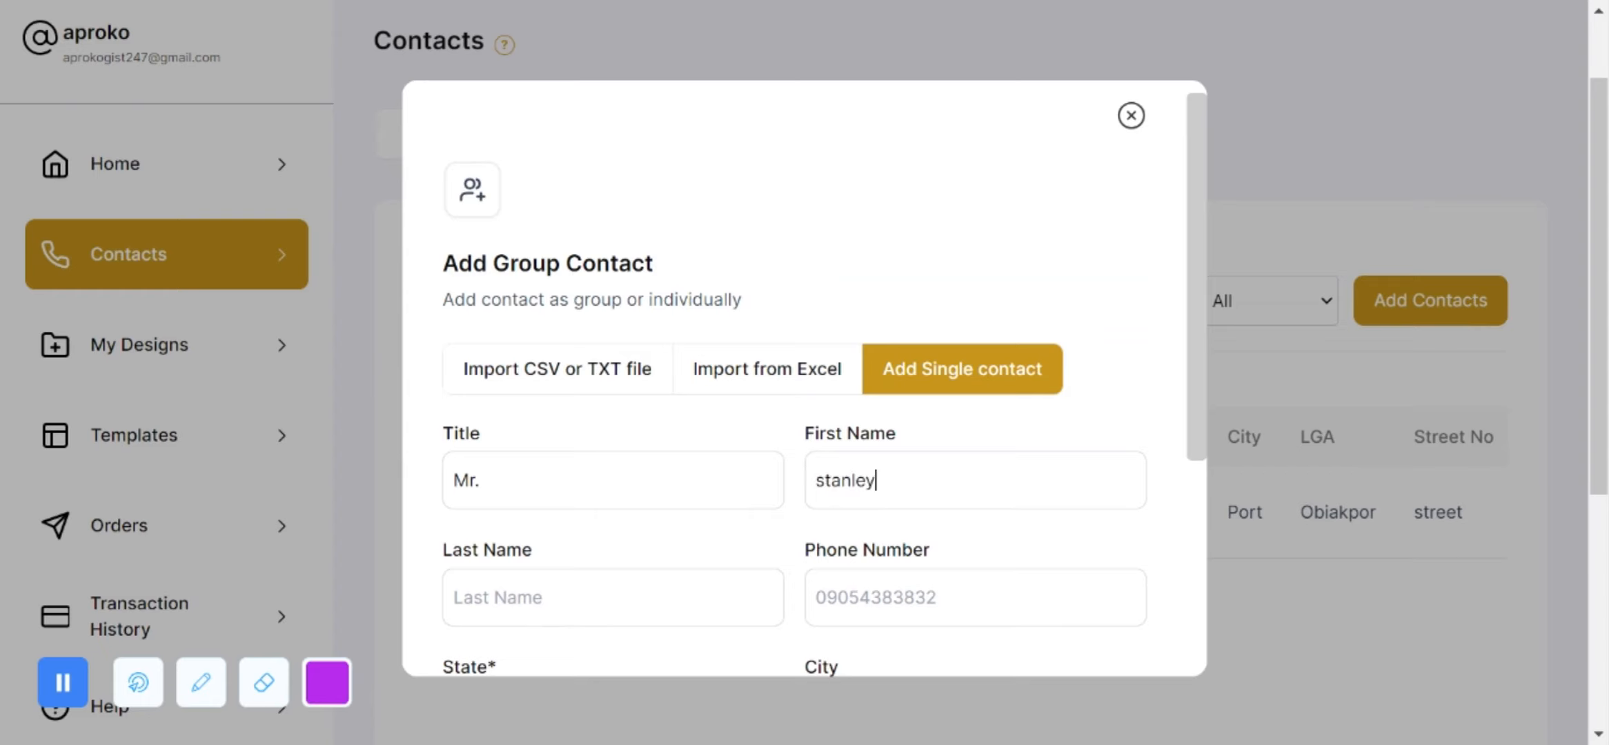
pyautogui.press('Tab')
pyautogui.scroll(-3, 805, 378)
pyautogui.press('Tab')
pyautogui.scroll(-1, 805, 378)
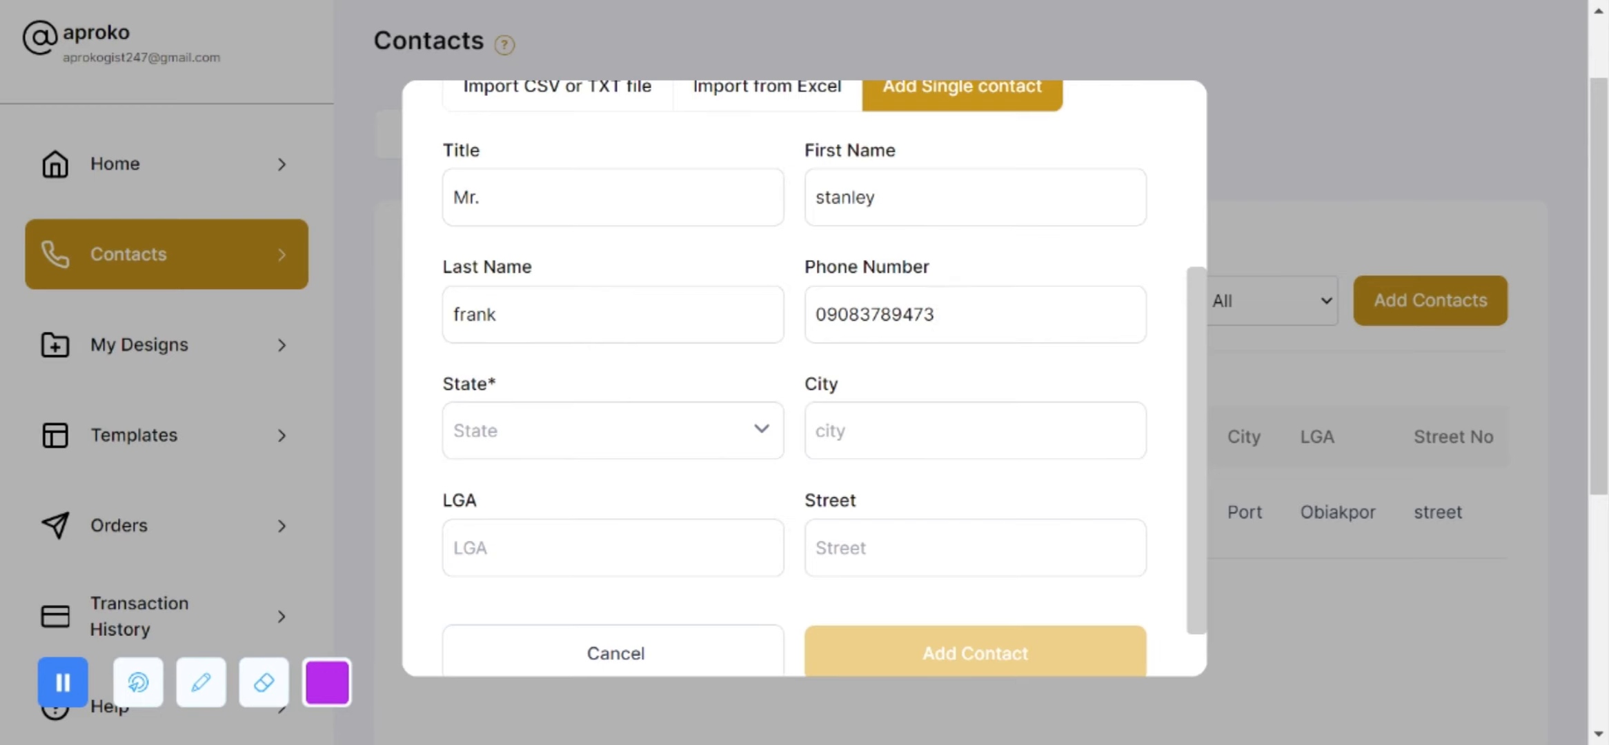
# Step: Set state Abia, fill in the city, LGA and street, and save the recipient
pyautogui.click(613, 431)
pyautogui.click(603, 496)
pyautogui.write('Enyimba')
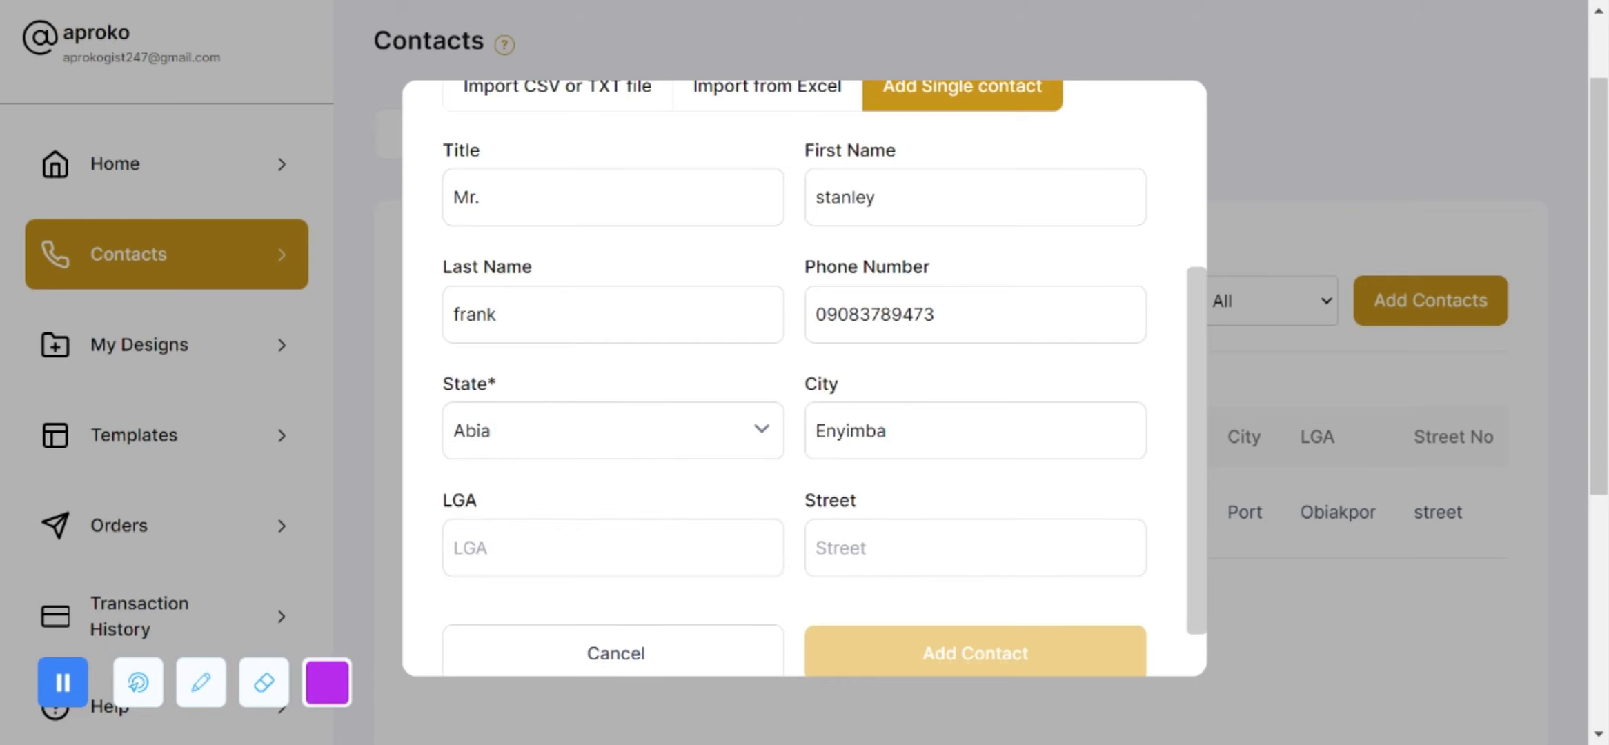
pyautogui.click(627, 573)
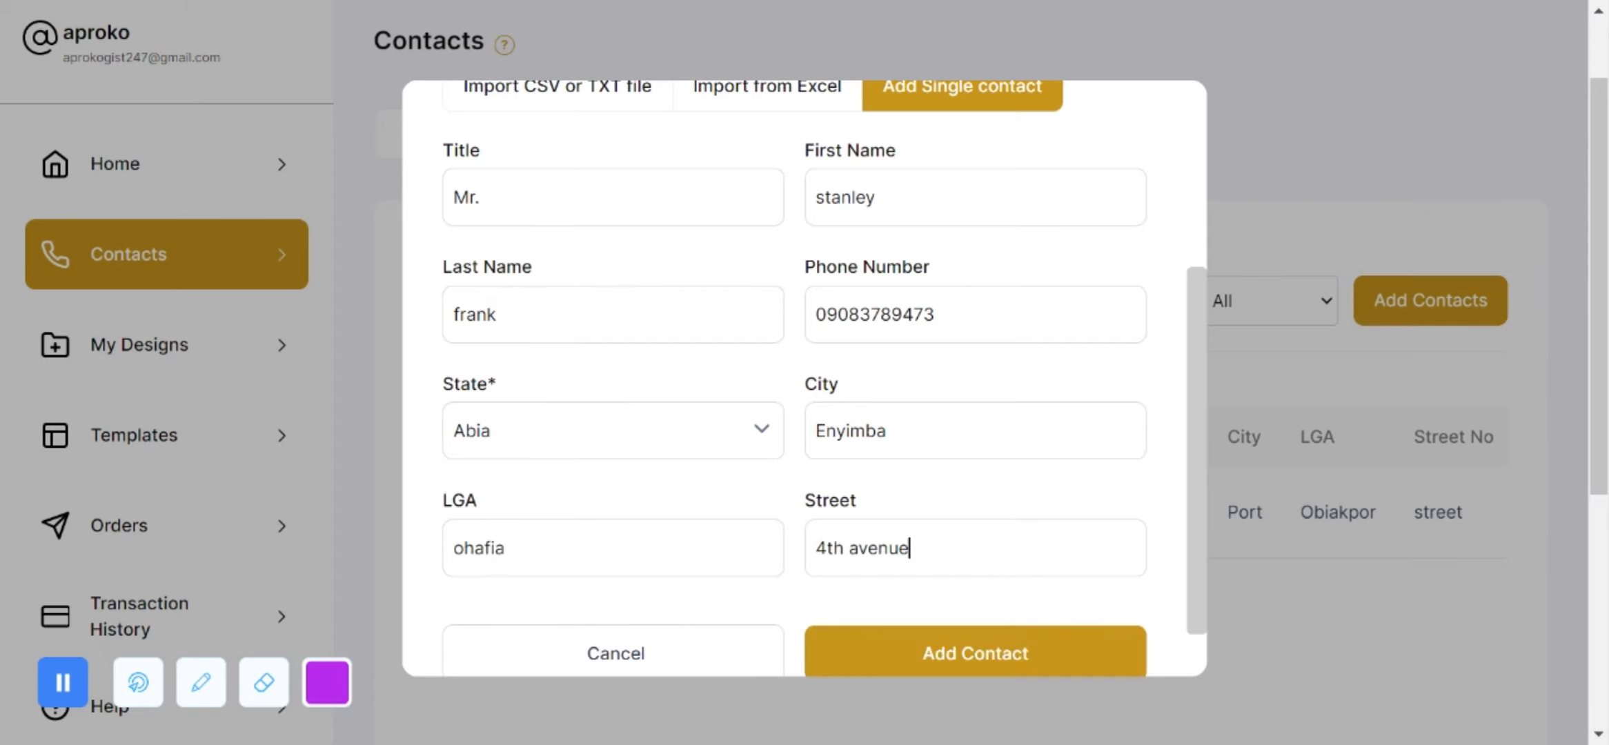
pyautogui.scroll(-1, 805, 380)
pyautogui.scroll(1, 962, 621)
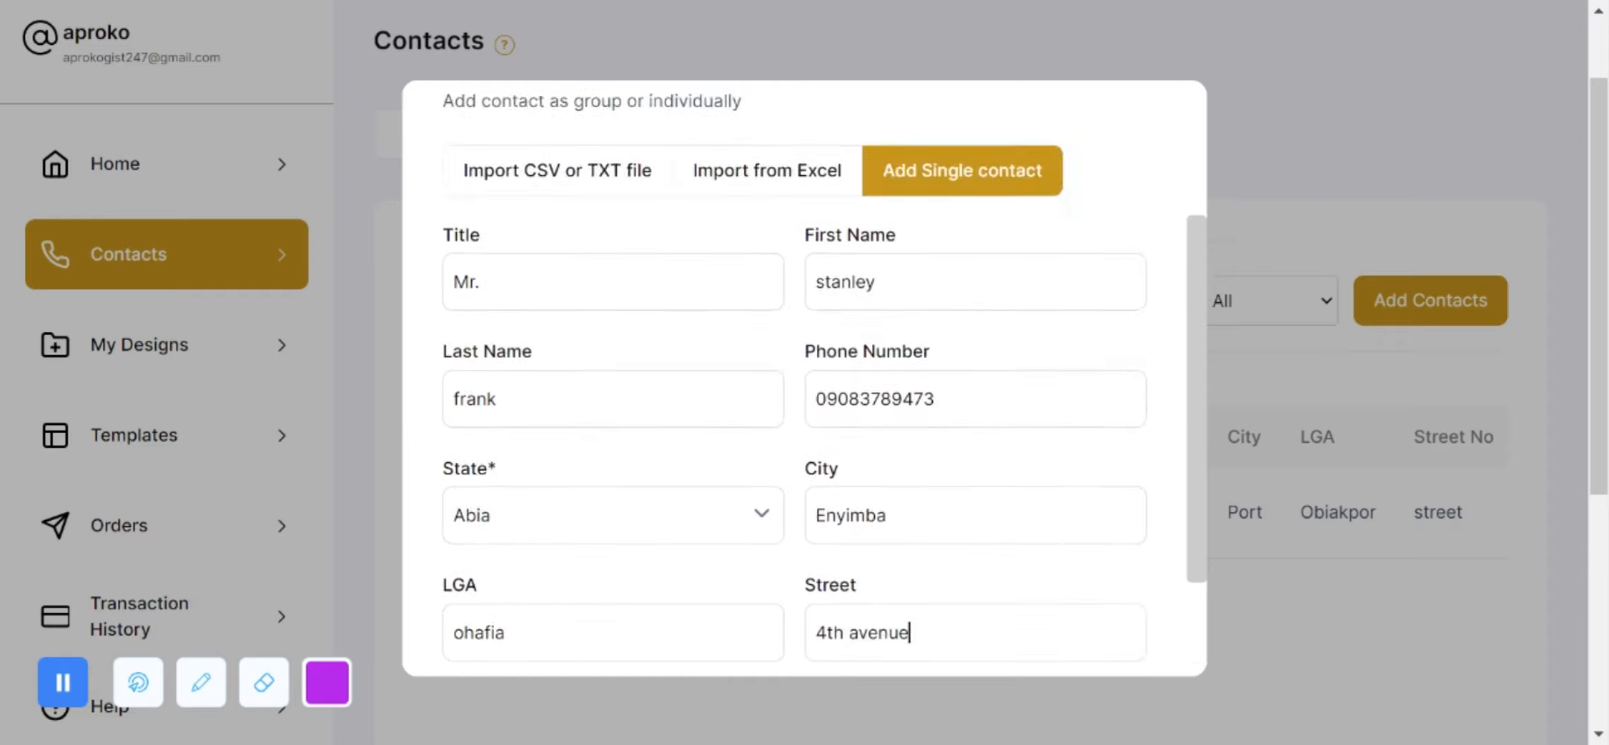
pyautogui.scroll(-1, 963, 648)
pyautogui.click(956, 625)
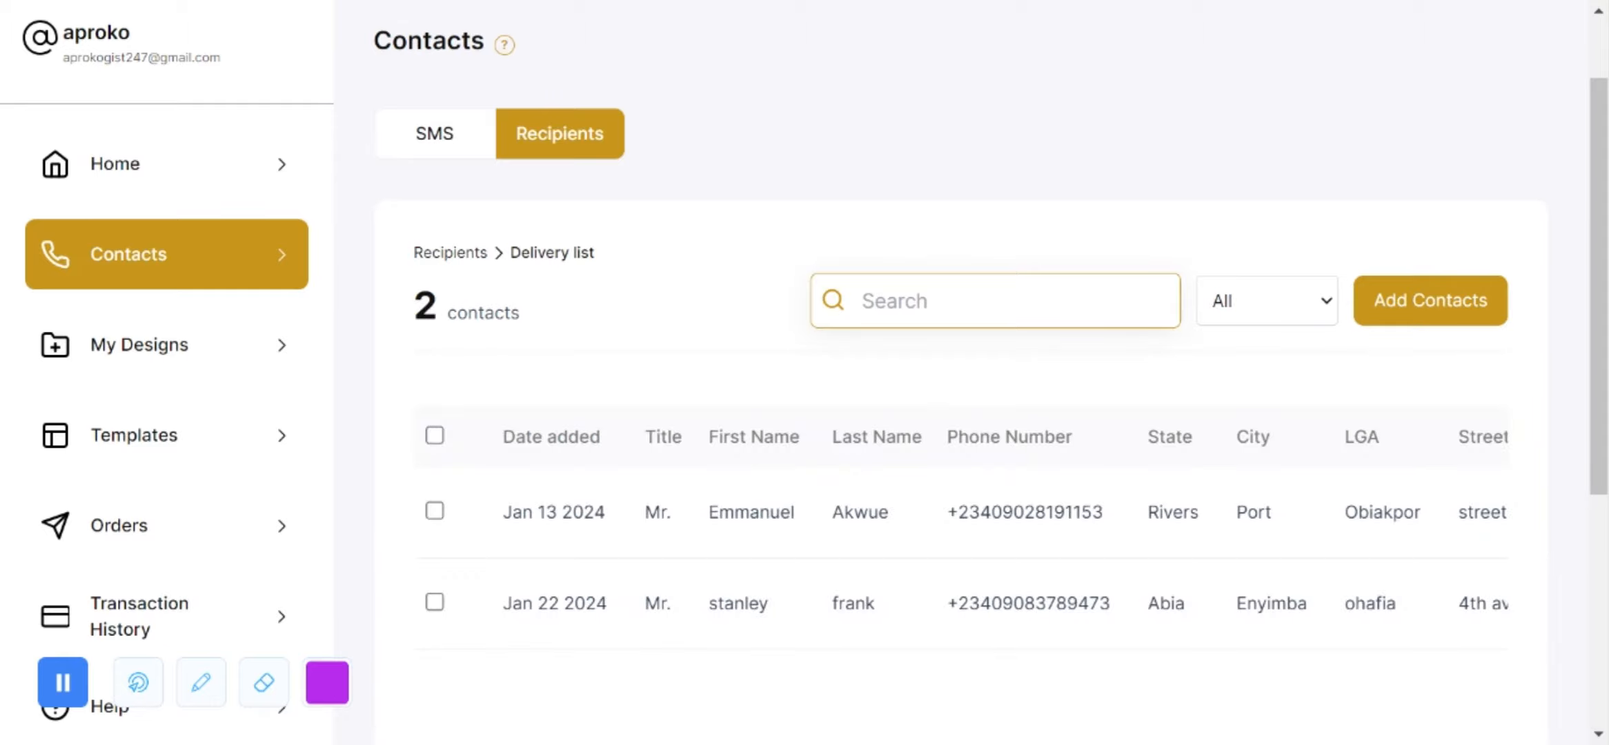
# Step: Open the edit form for the Jan 13 2024 Delivery list contact
pyautogui.hscroll(3, 959, 525)
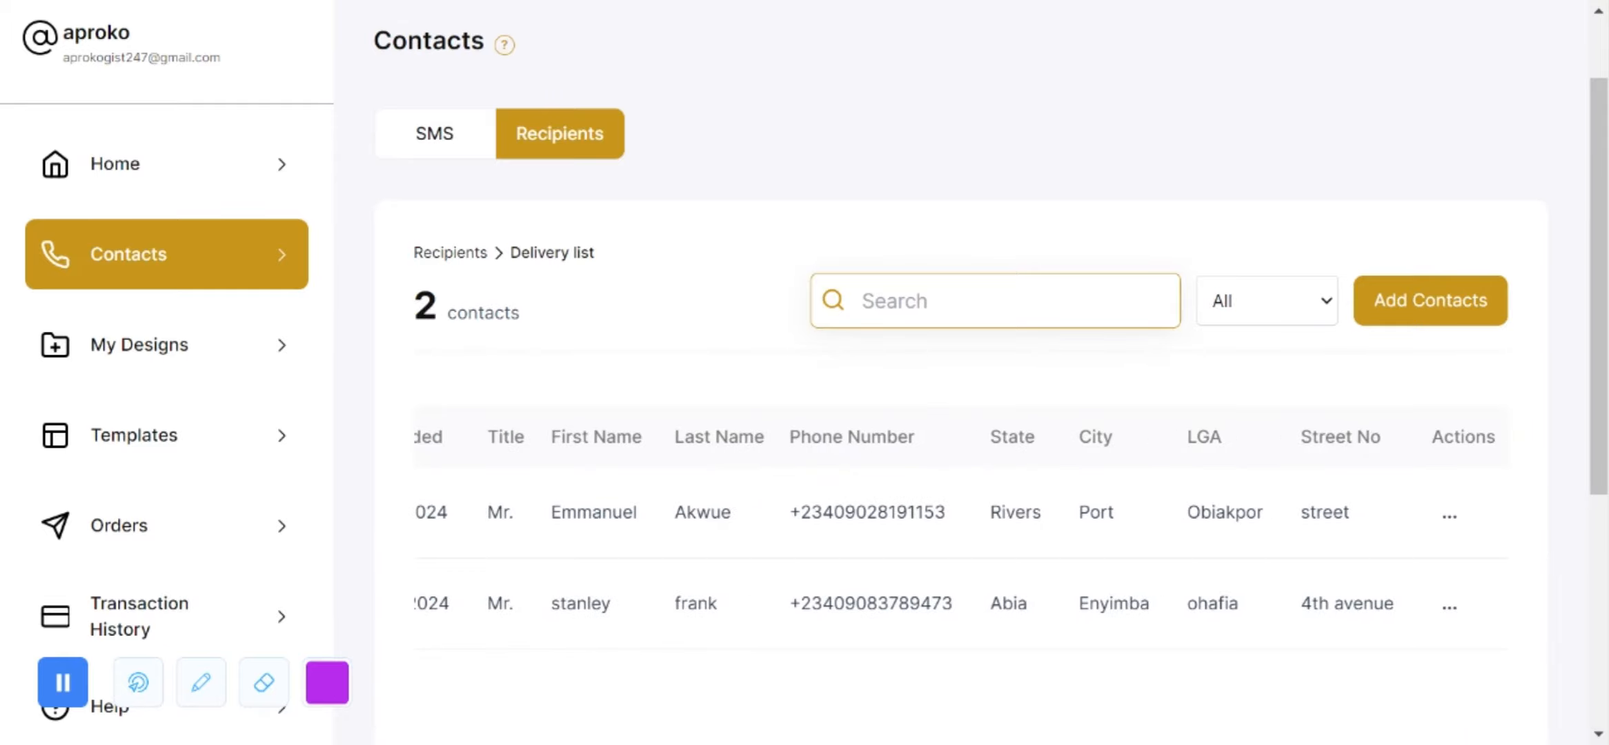
pyautogui.hscroll(-3, 806, 629)
pyautogui.hscroll(3, 806, 629)
pyautogui.click(1443, 526)
pyautogui.click(1353, 618)
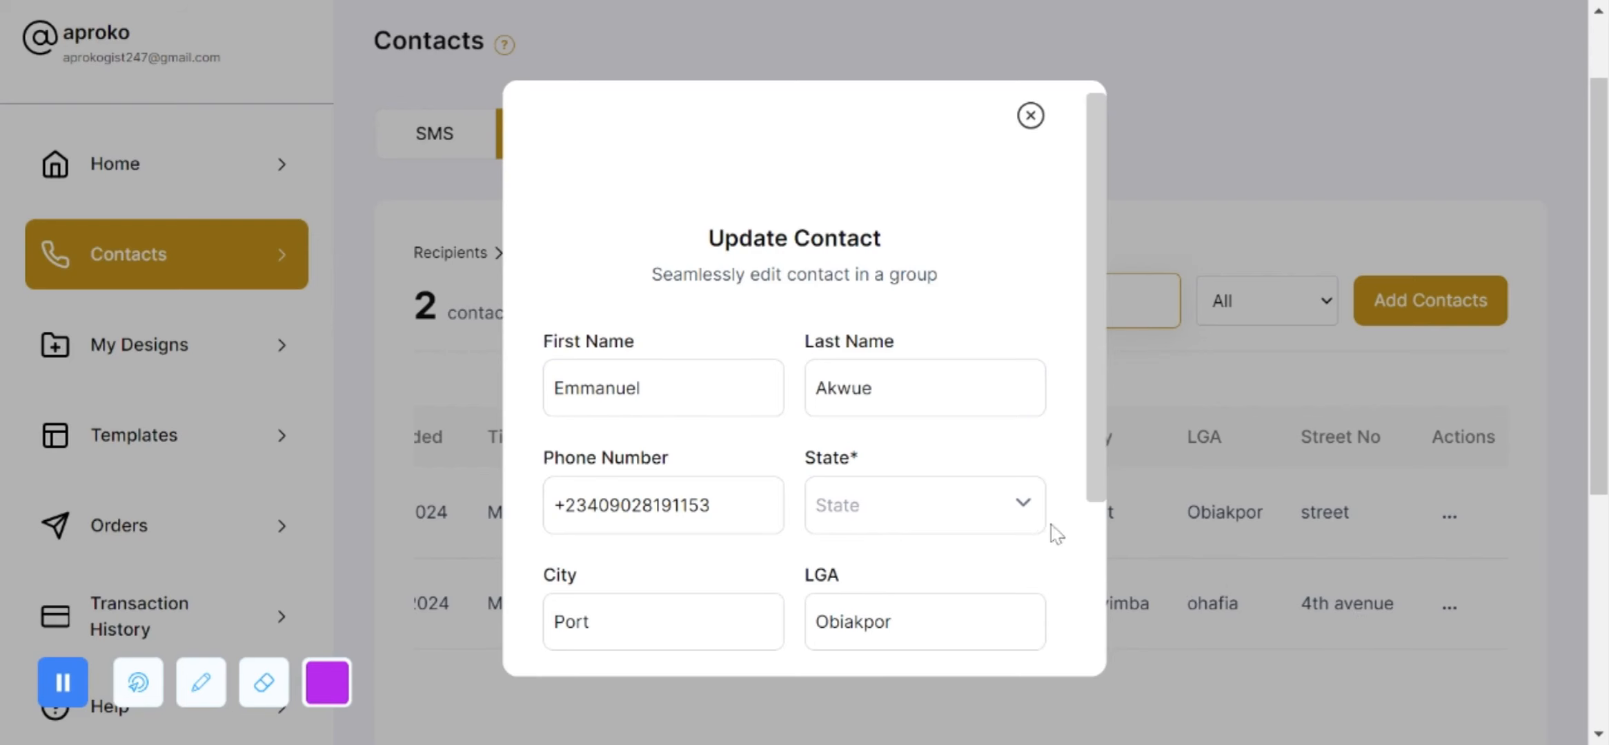
# Step: Replace the contact's phone number, change the state from Rivers to Abia, and update it
pyautogui.scroll(-1, 956, 561)
pyautogui.moveTo(714, 455); pyautogui.dragTo(466, 446)
pyautogui.click(925, 455)
pyautogui.click(835, 514)
pyautogui.scroll(-4, 744, 552)
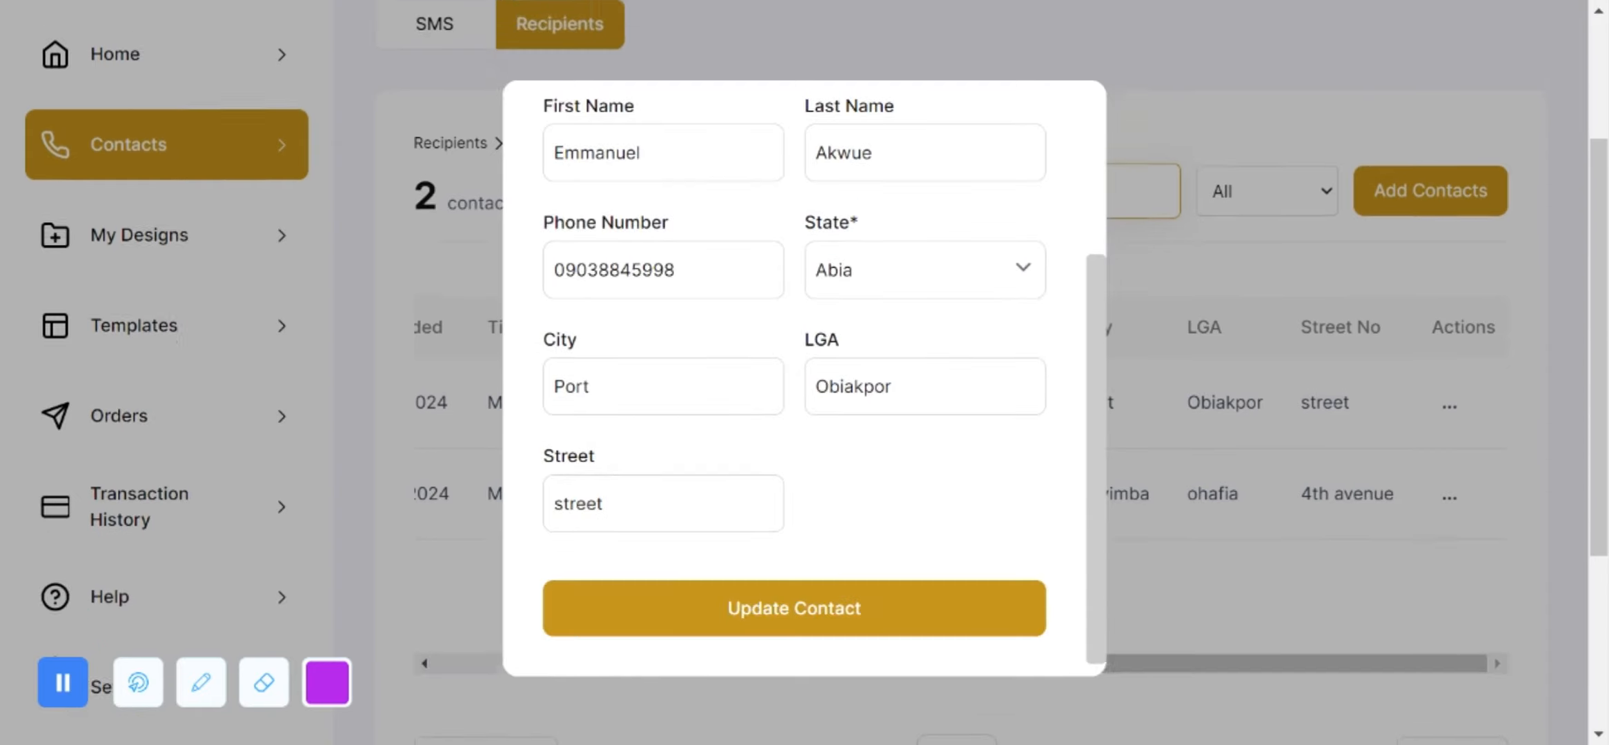
pyautogui.click(744, 618)
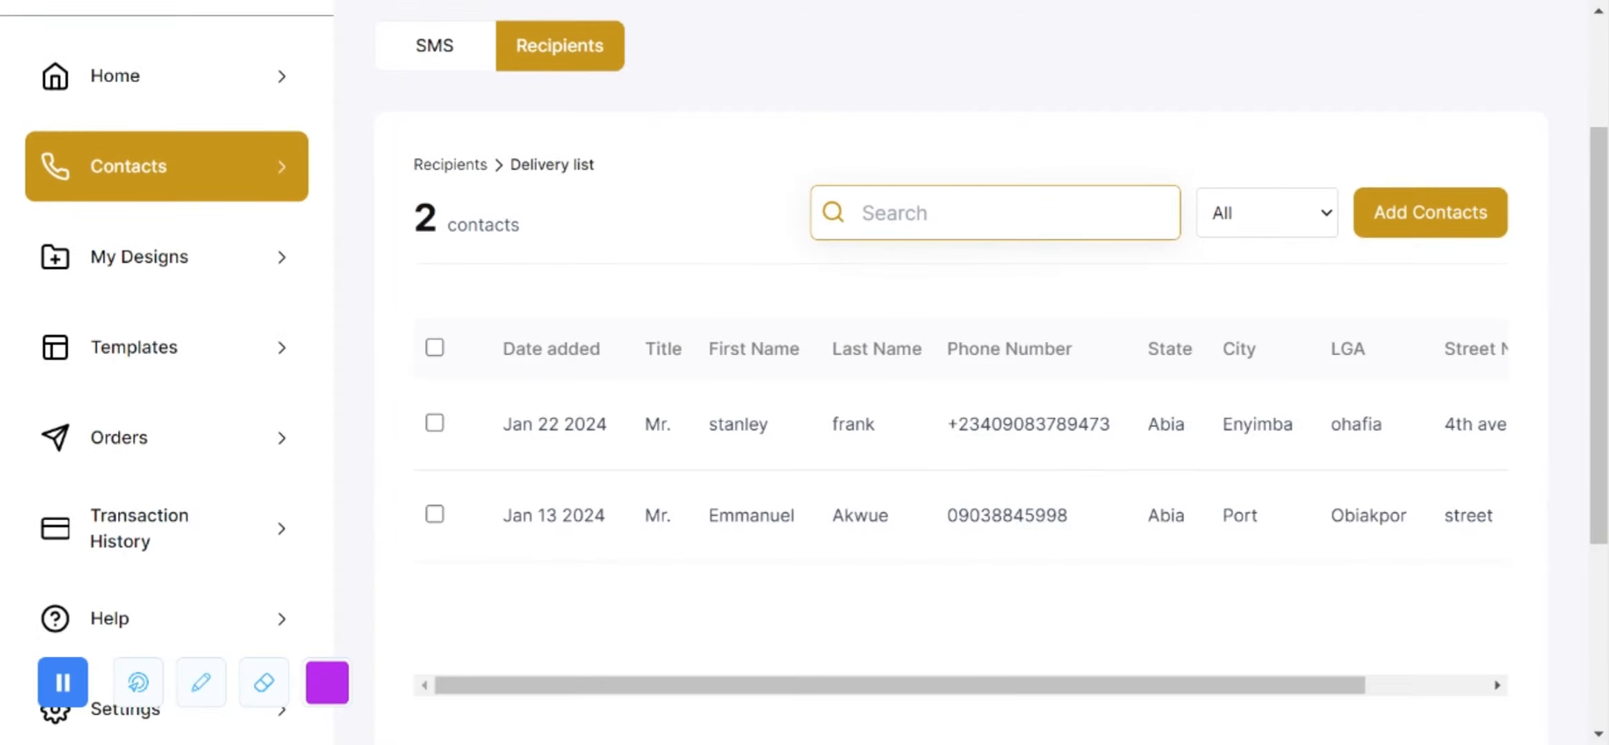
pyautogui.hscroll(3, 959, 469)
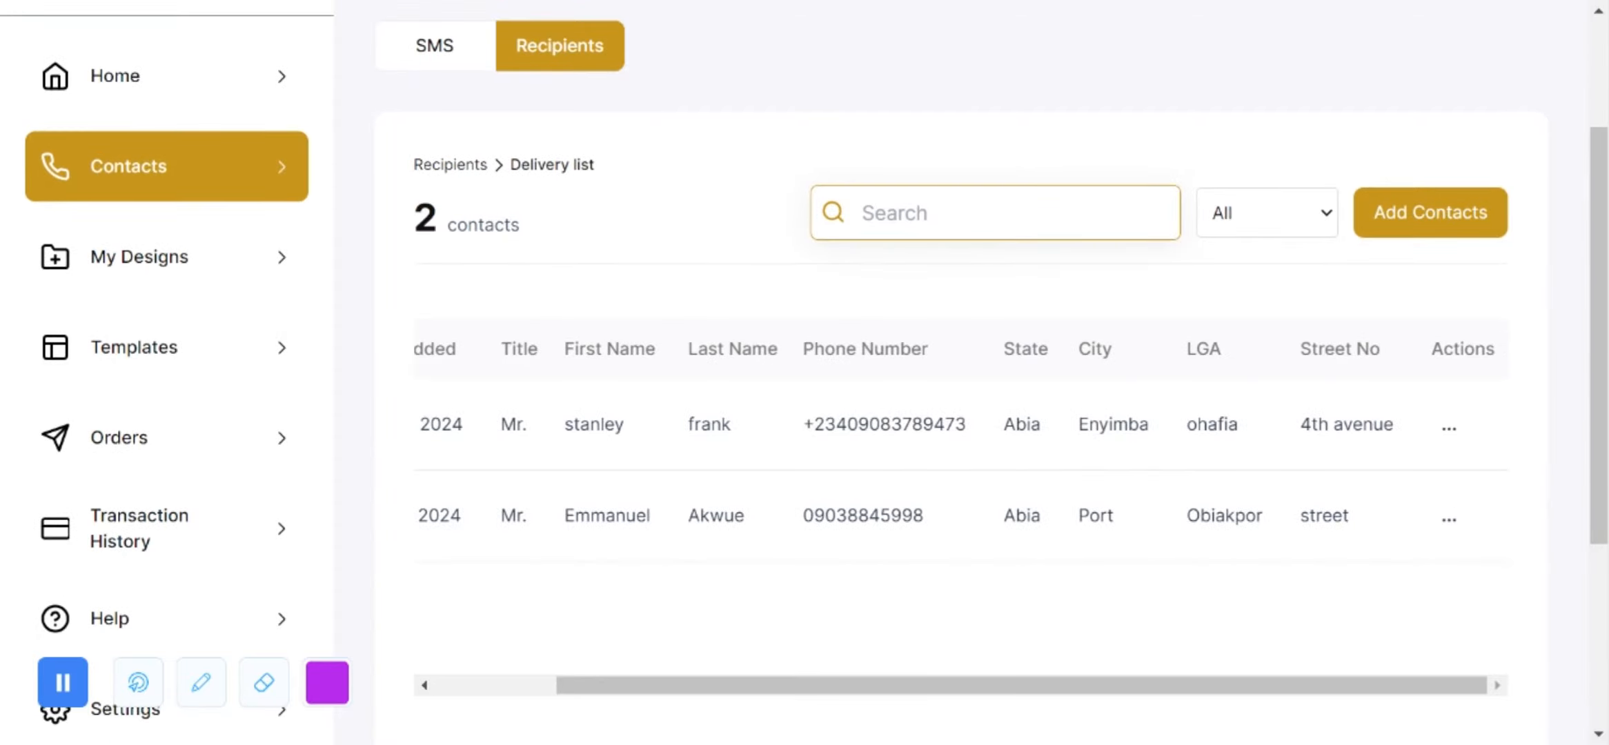
# Step: Delete the Jan 22 2024 recipient from the Delivery list, confirming the deletion
pyautogui.click(1450, 428)
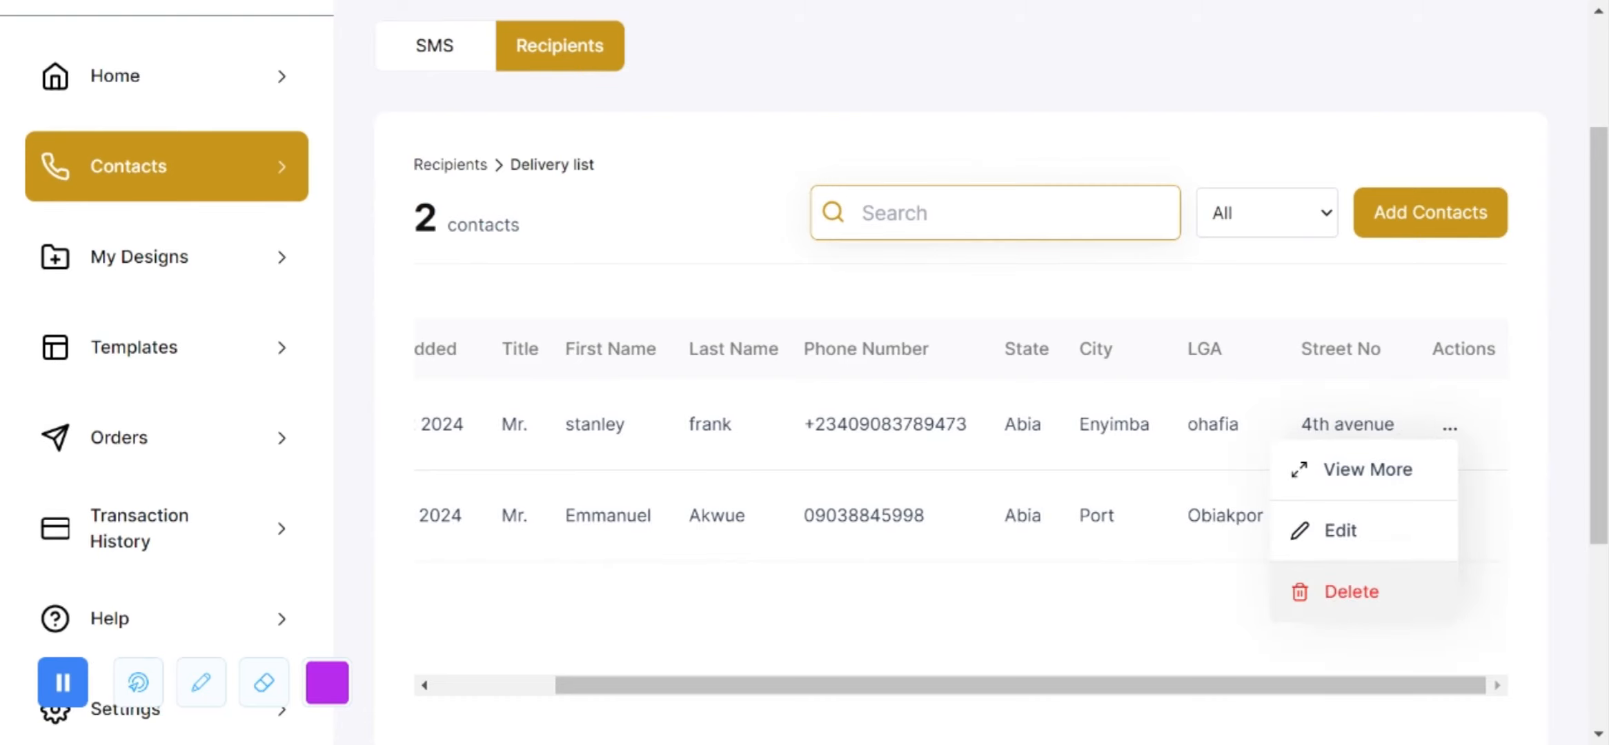
pyautogui.click(1343, 595)
pyautogui.click(925, 481)
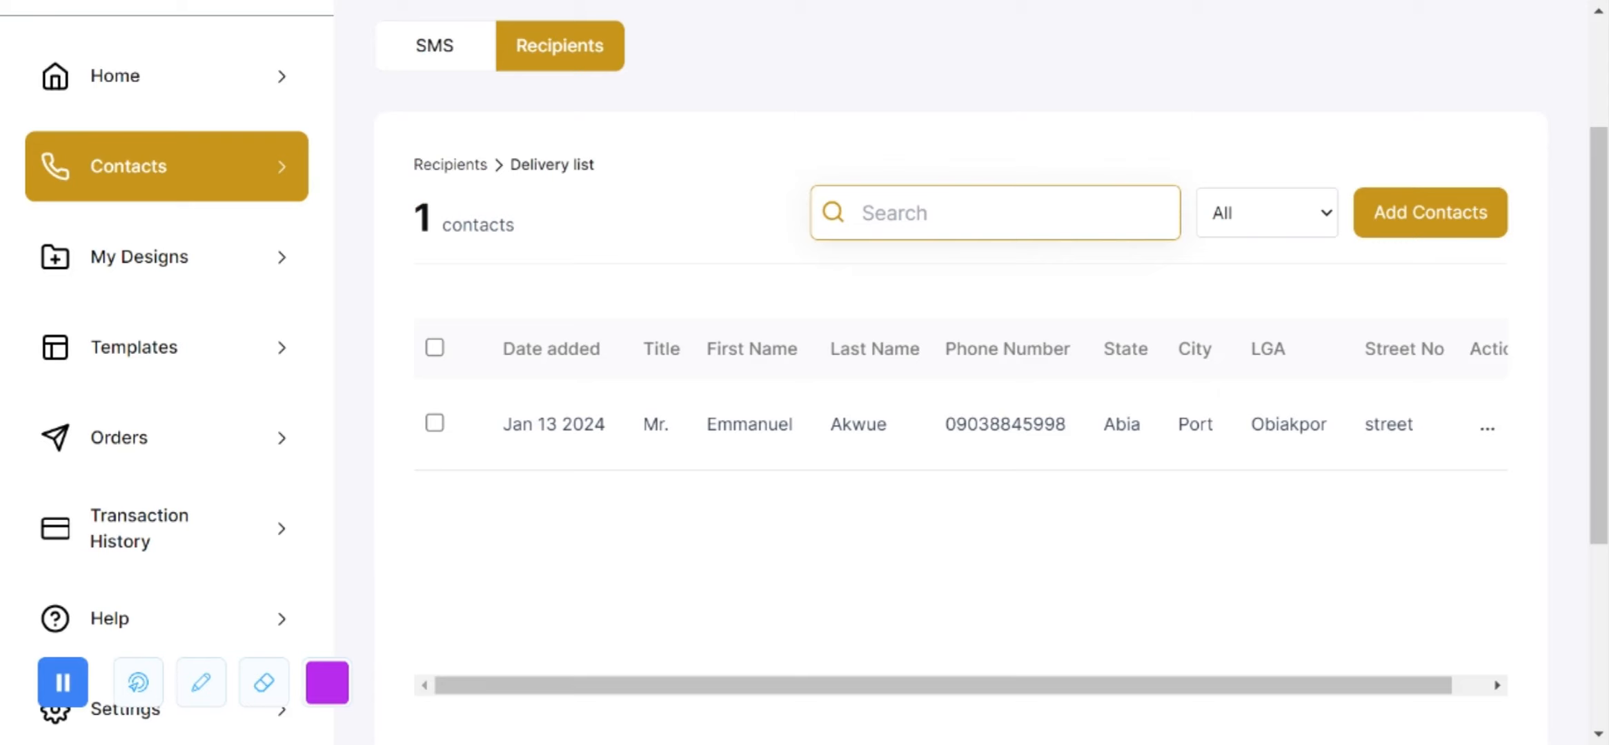
pyautogui.scroll(3, 804, 373)
pyautogui.scroll(1, 805, 372)
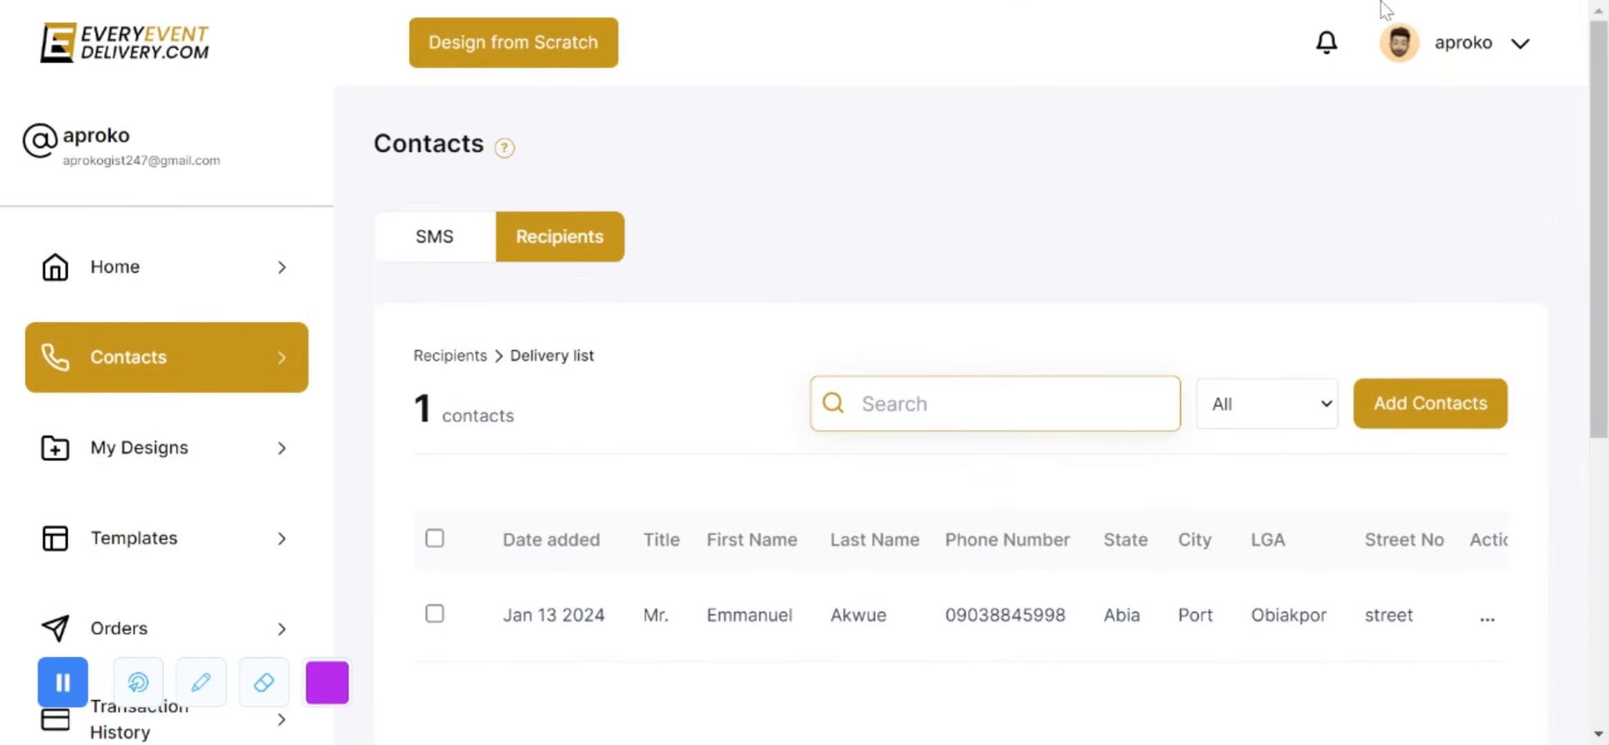